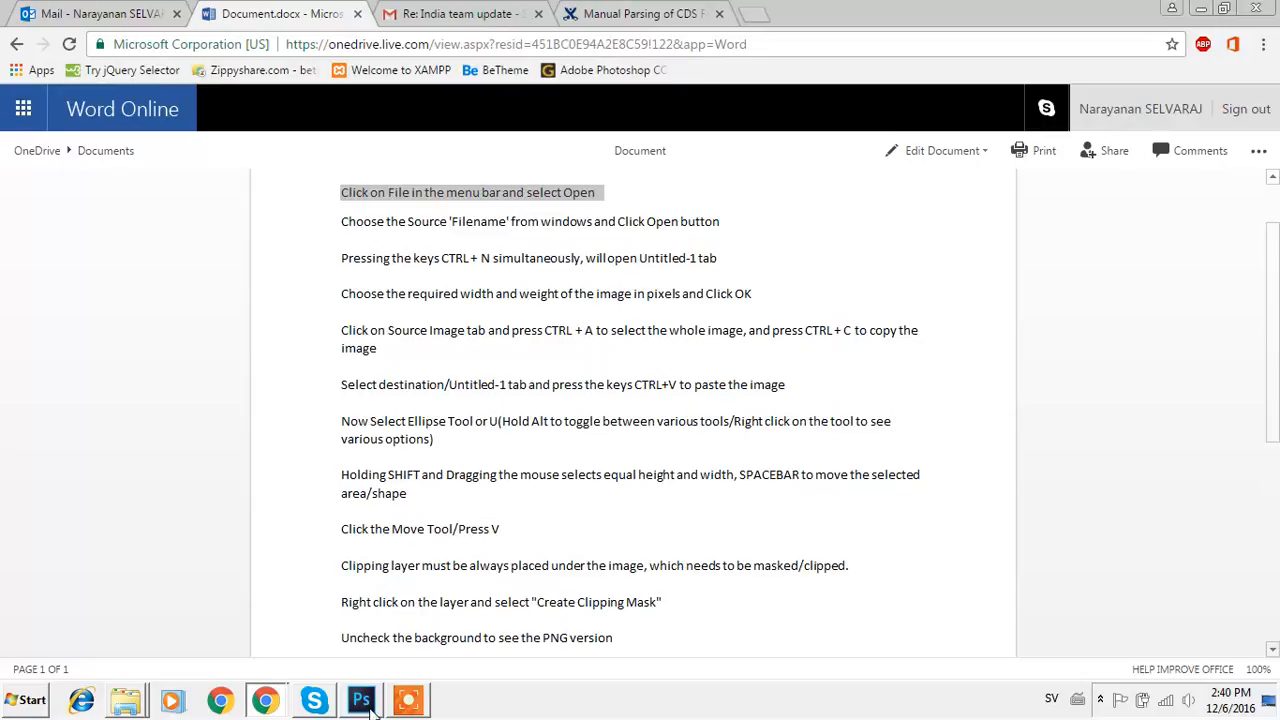
- Switch to Photoshop and open the call-q4-construction JPEG image from the Desktop
{"action": "left_click", "coordinate": [362, 700]}
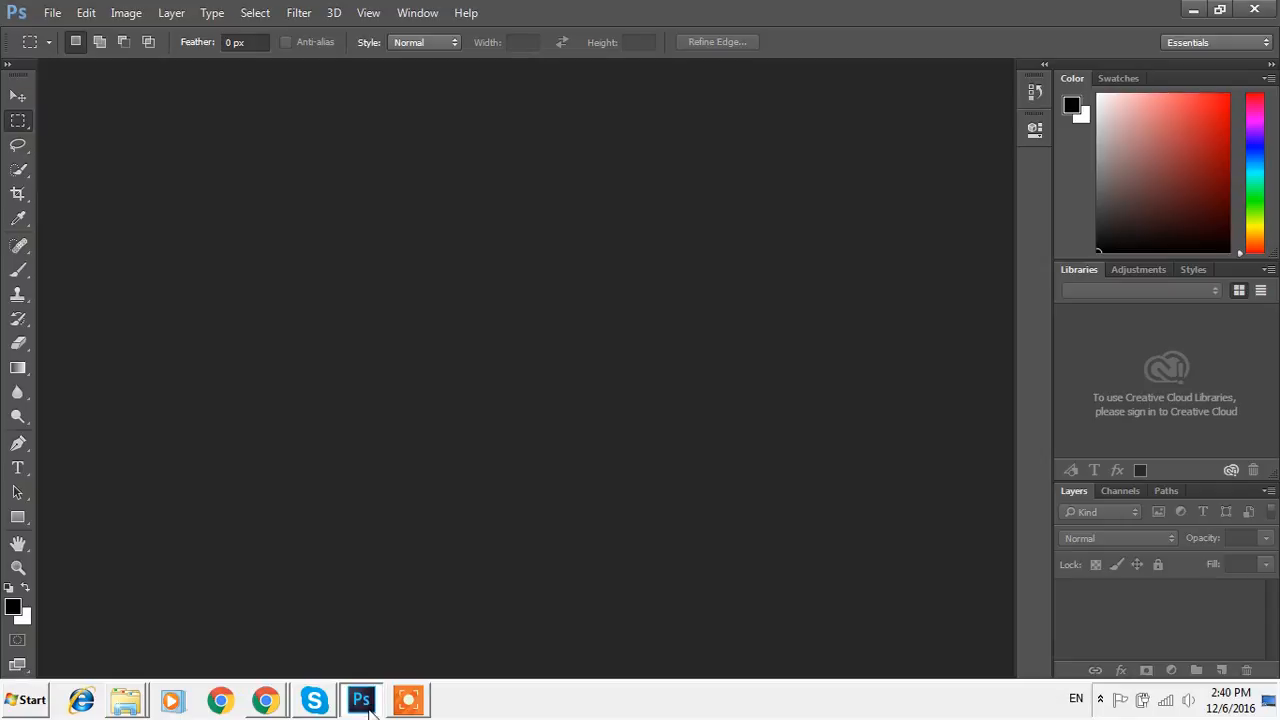
{"action": "left_click", "coordinate": [52, 13]}
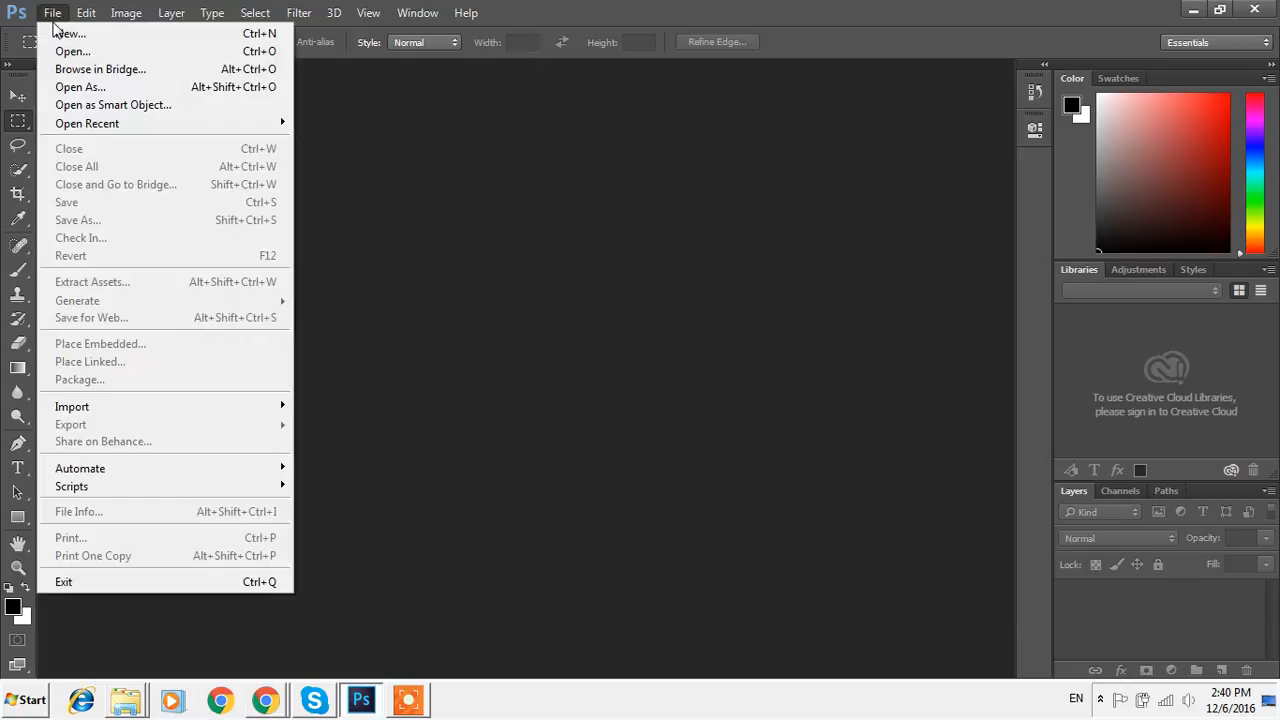
{"action": "left_click", "coordinate": [58, 33]}
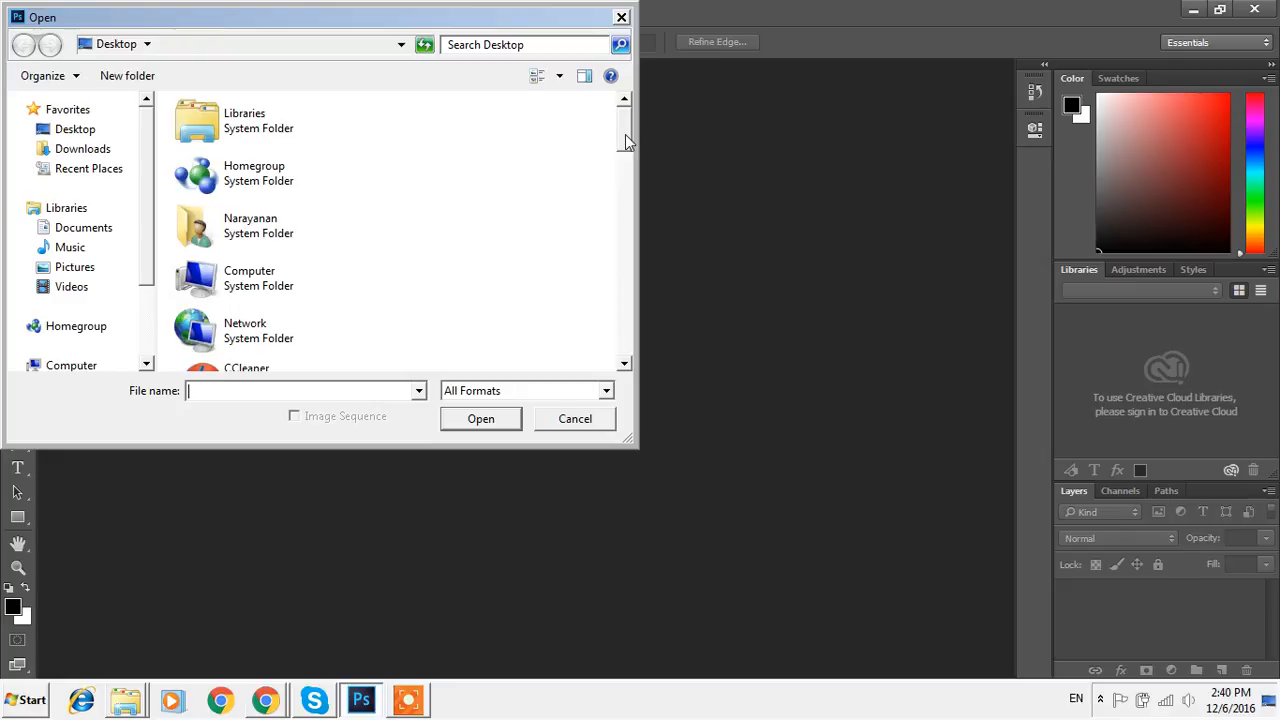
{"action": "left_click_drag", "start_coordinate": [626, 142], "coordinate": [615, 350]}
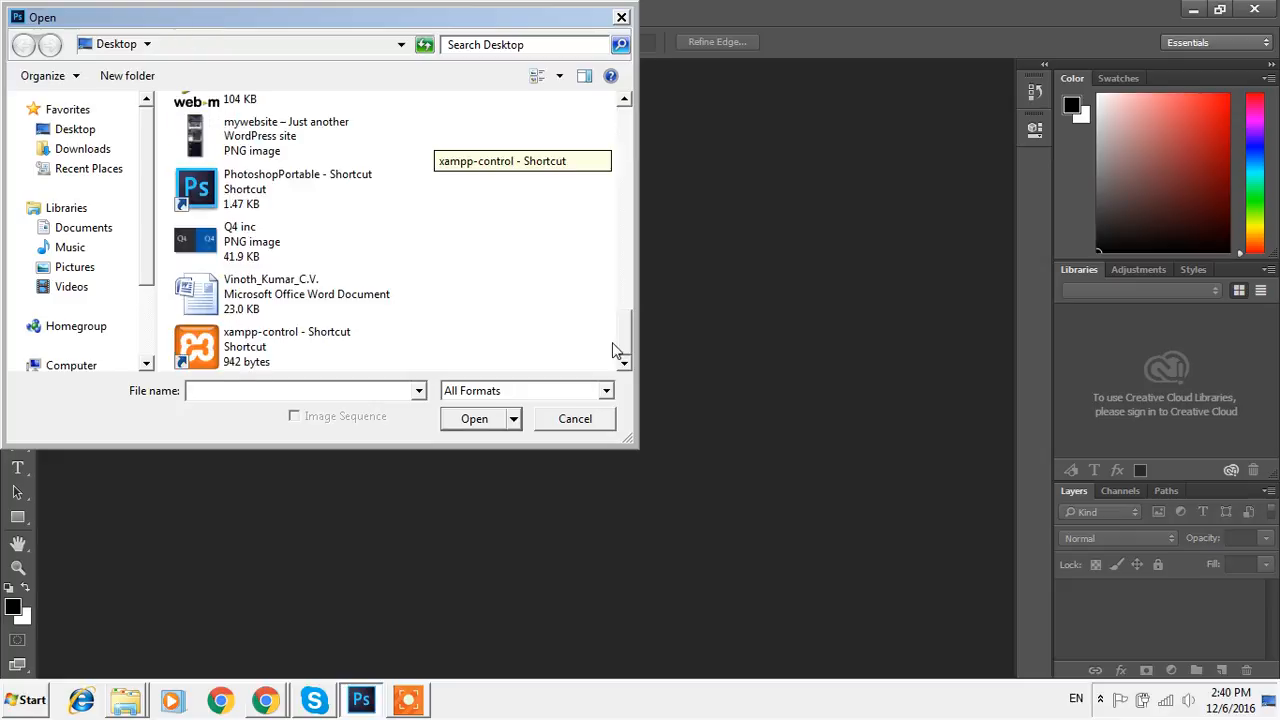
{"action": "left_click_drag", "start_coordinate": [613, 357], "coordinate": [624, 279]}
{"action": "left_click", "coordinate": [353, 220]}
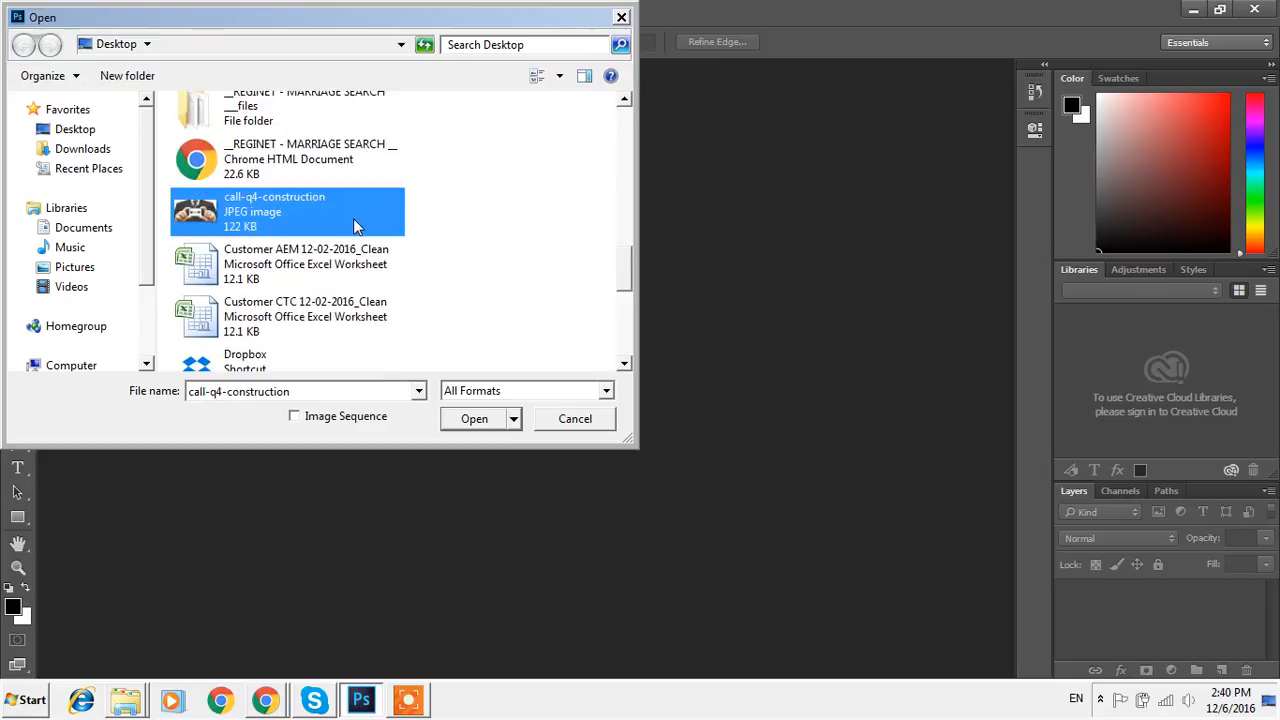
{"action": "left_click", "coordinate": [476, 420]}
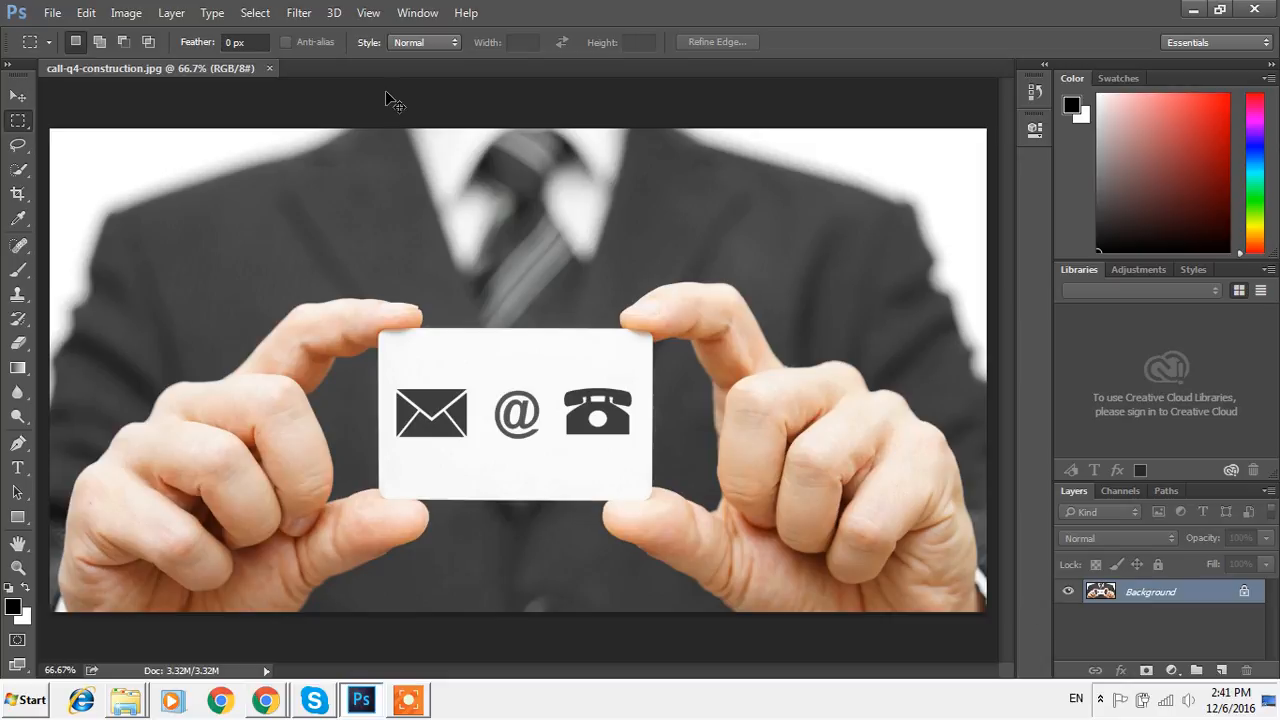
- Start a new document with a width of 600 pixels and a height of 460 pixels
{"action": "key", "text": "ctrl+n"}
{"action": "left_click_drag", "start_coordinate": [599, 230], "coordinate": [538, 224]}
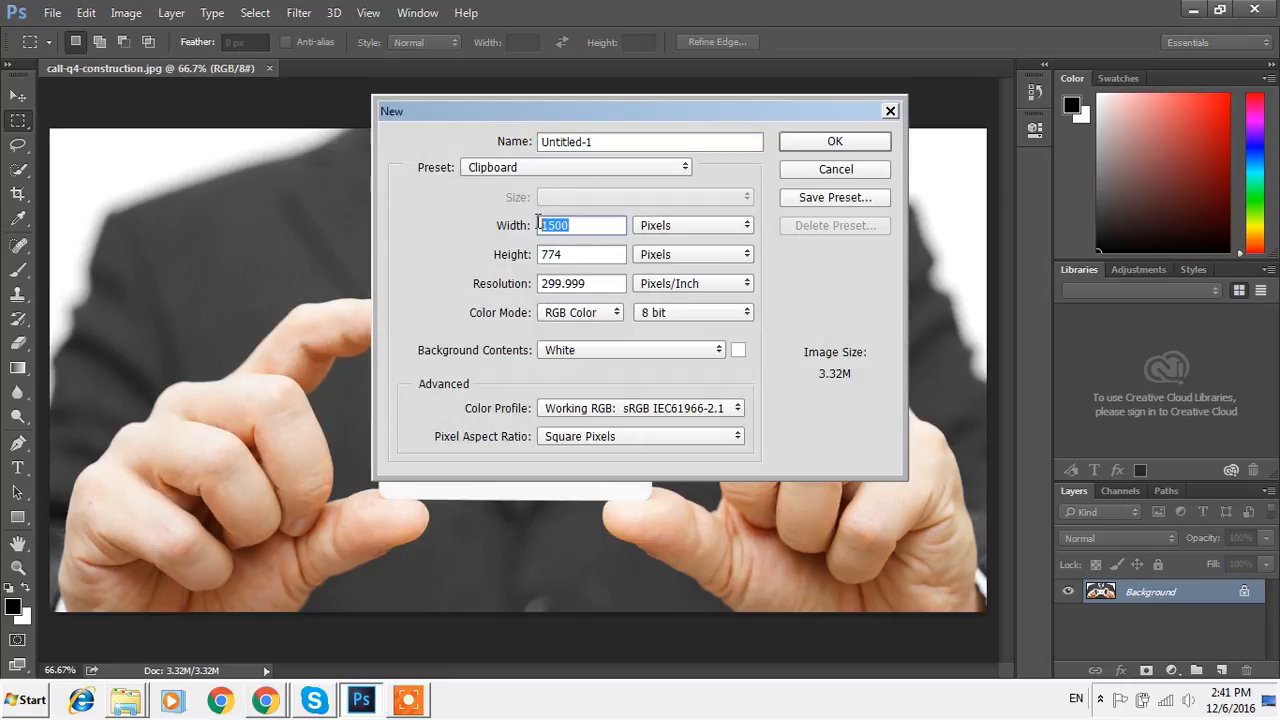
{"action": "key", "text": "BackSpace"}
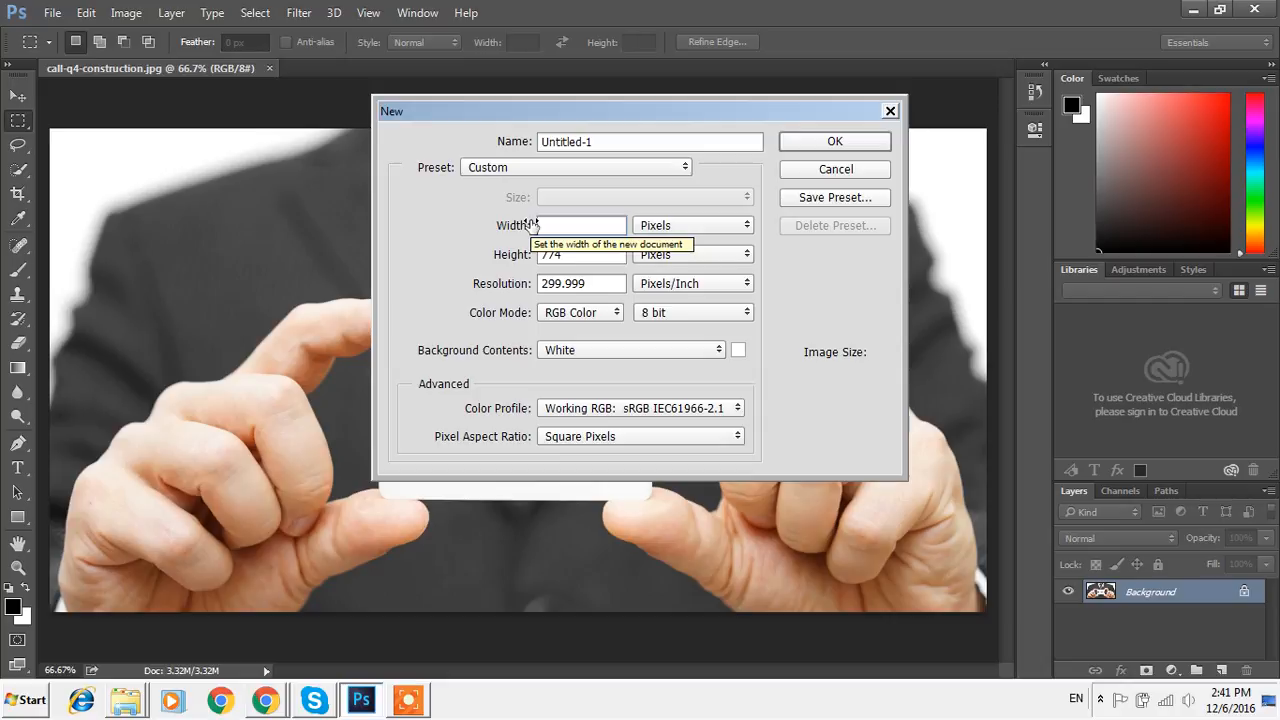
{"action": "type", "text": "600"}
{"action": "key", "text": "Tab"}
{"action": "key", "text": "BackSpace"}
{"action": "type", "text": "460"}
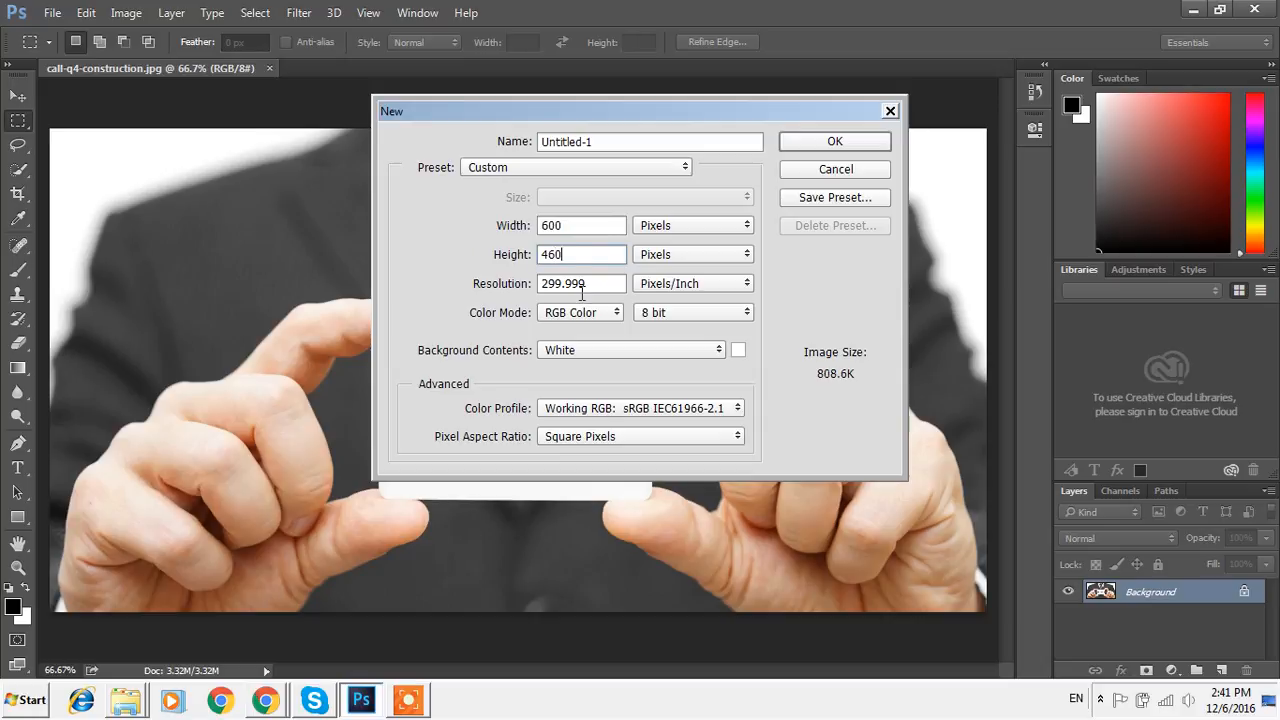
- Set the new document's resolution to 72 pixels/inch, name it Custom Image and create it
{"action": "left_click", "coordinate": [610, 283]}
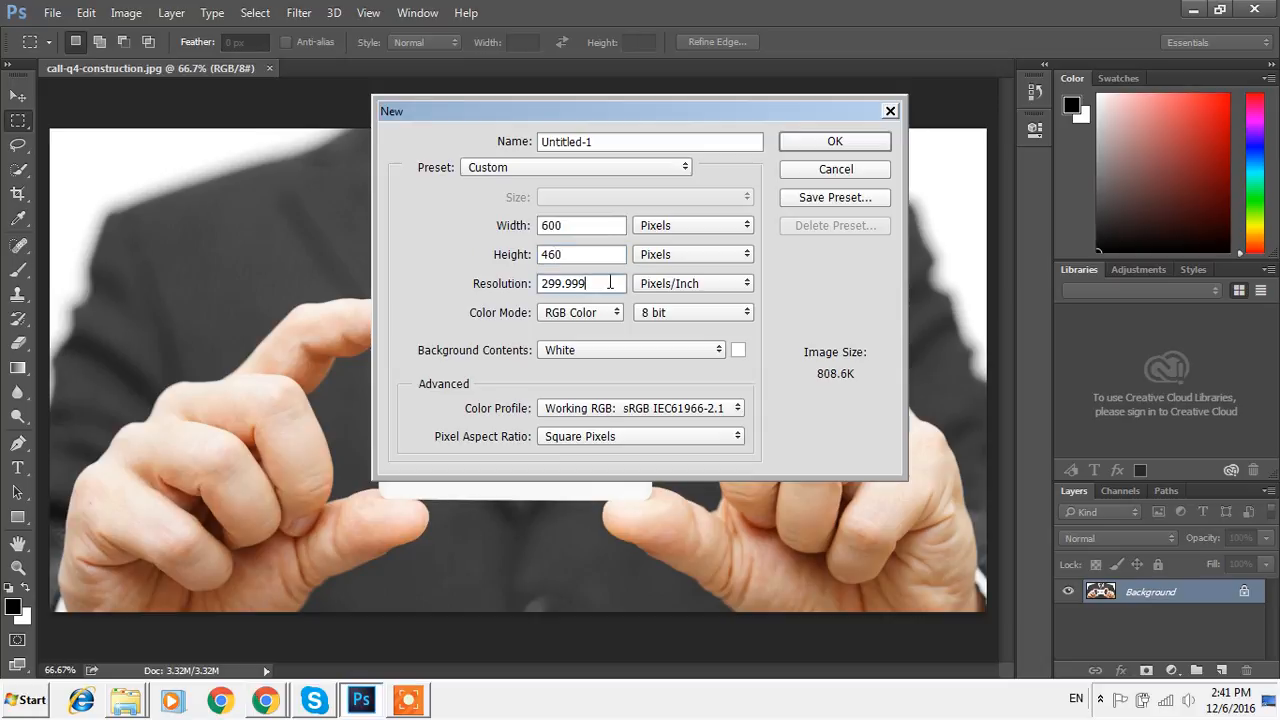
{"action": "left_click_drag", "start_coordinate": [618, 289], "coordinate": [505, 277]}
{"action": "key", "text": "BackSpace"}
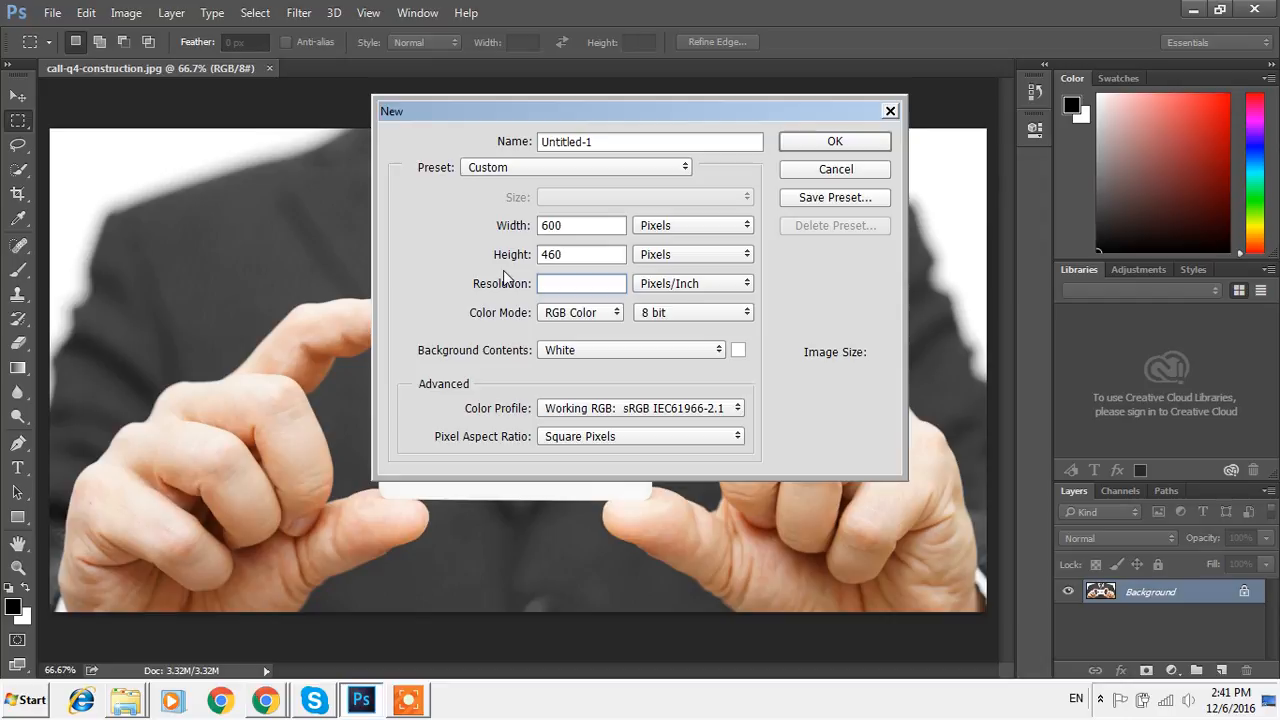
{"action": "type", "text": "72"}
{"action": "left_click_drag", "start_coordinate": [600, 141], "coordinate": [536, 122]}
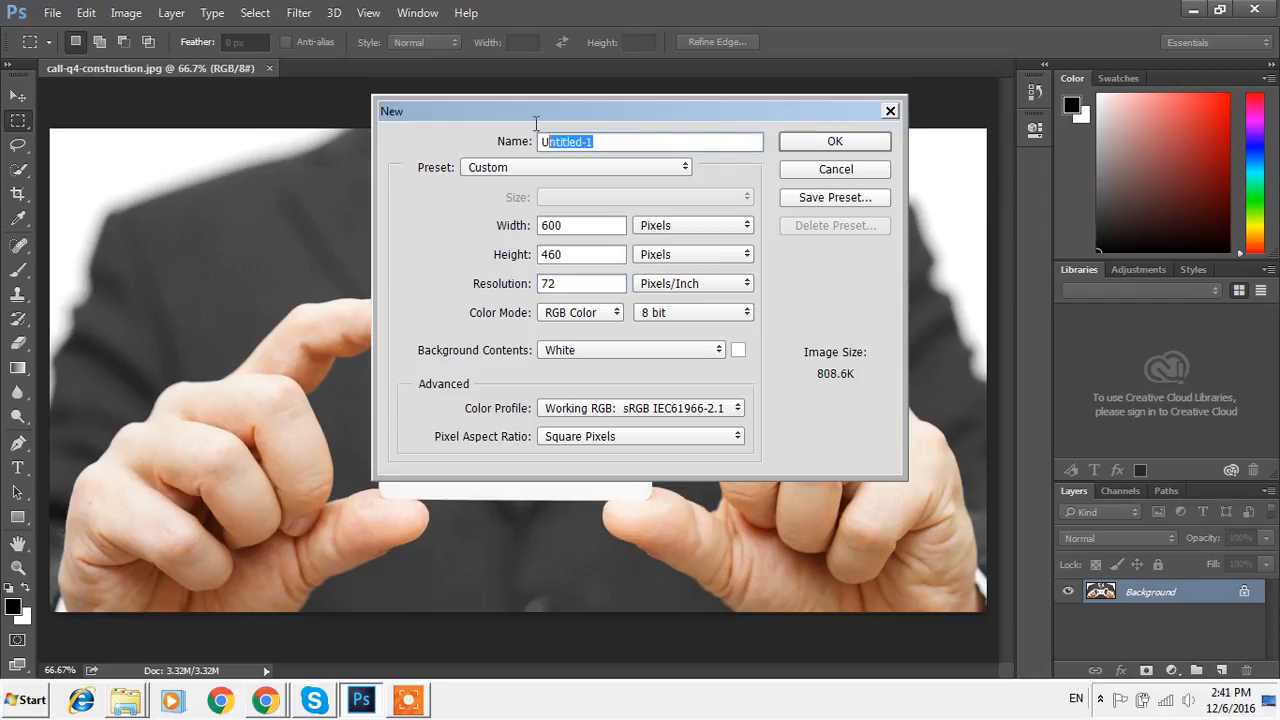
{"action": "type", "text": "Custom Image"}
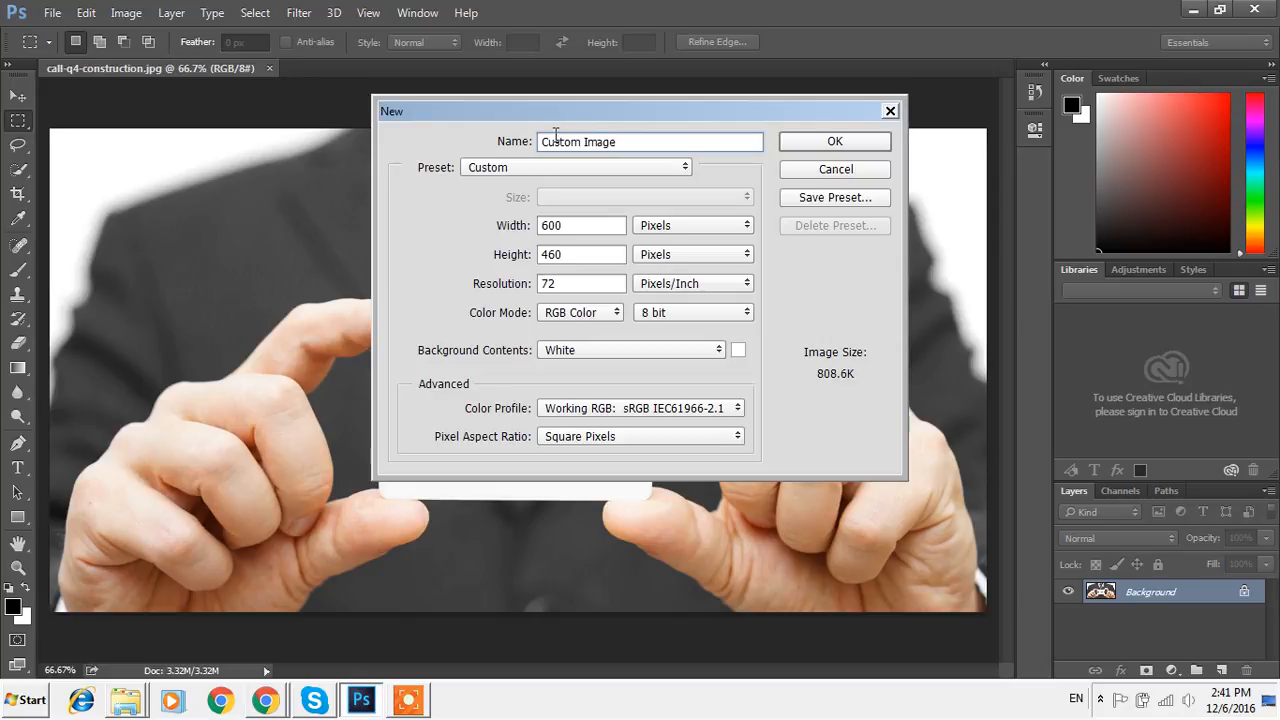
{"action": "left_click", "coordinate": [834, 145]}
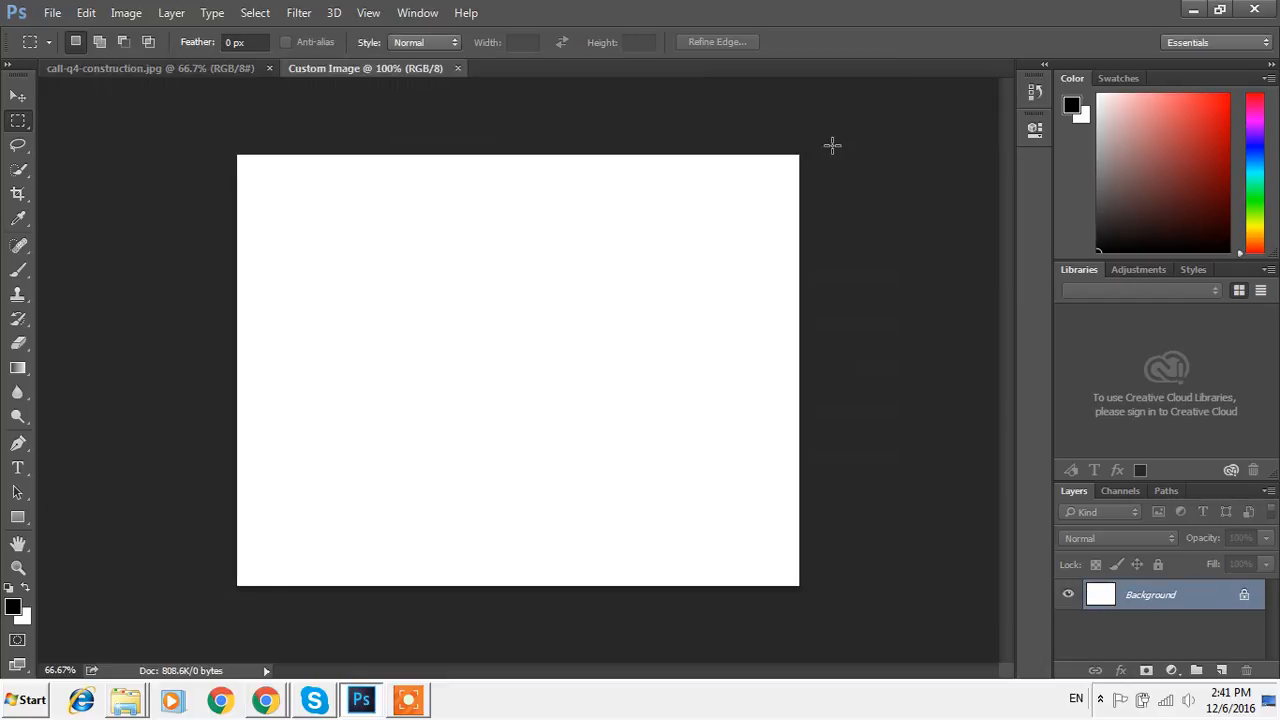
- Copy the whole call-q4-construction image and paste it into the Custom Image document
{"action": "left_click", "coordinate": [228, 70]}
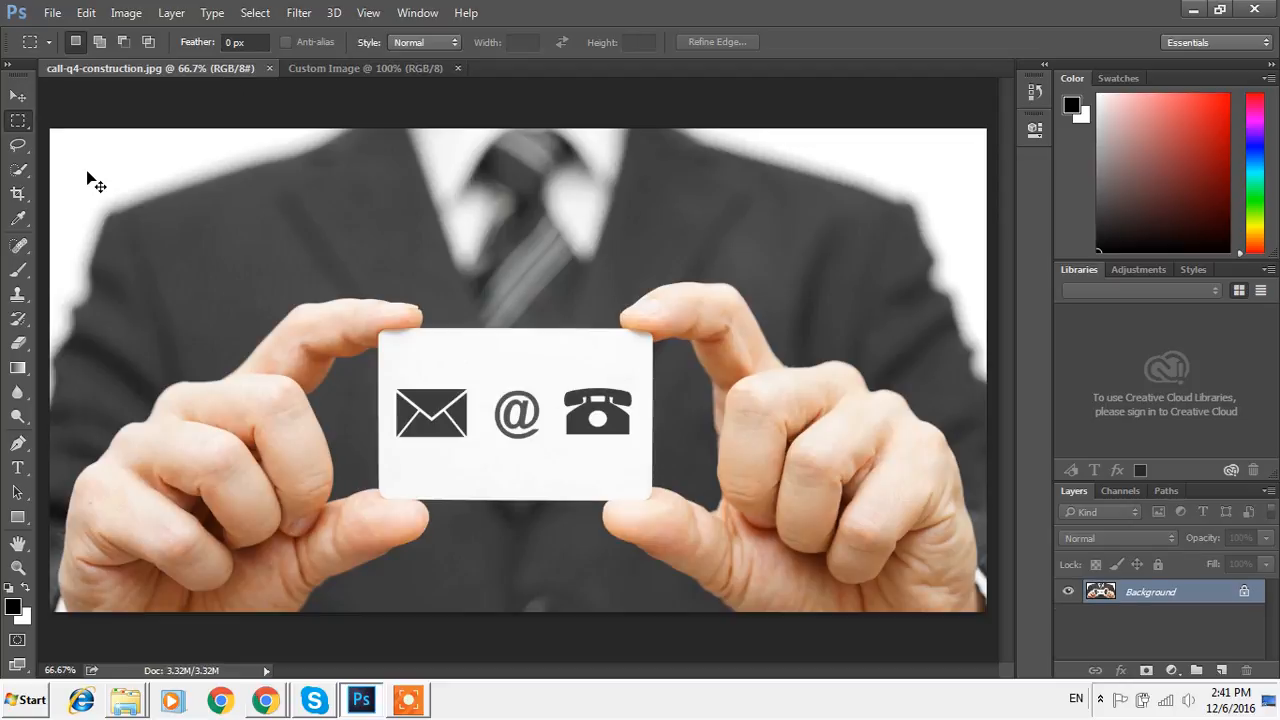
{"action": "key", "text": "ctrl+a"}
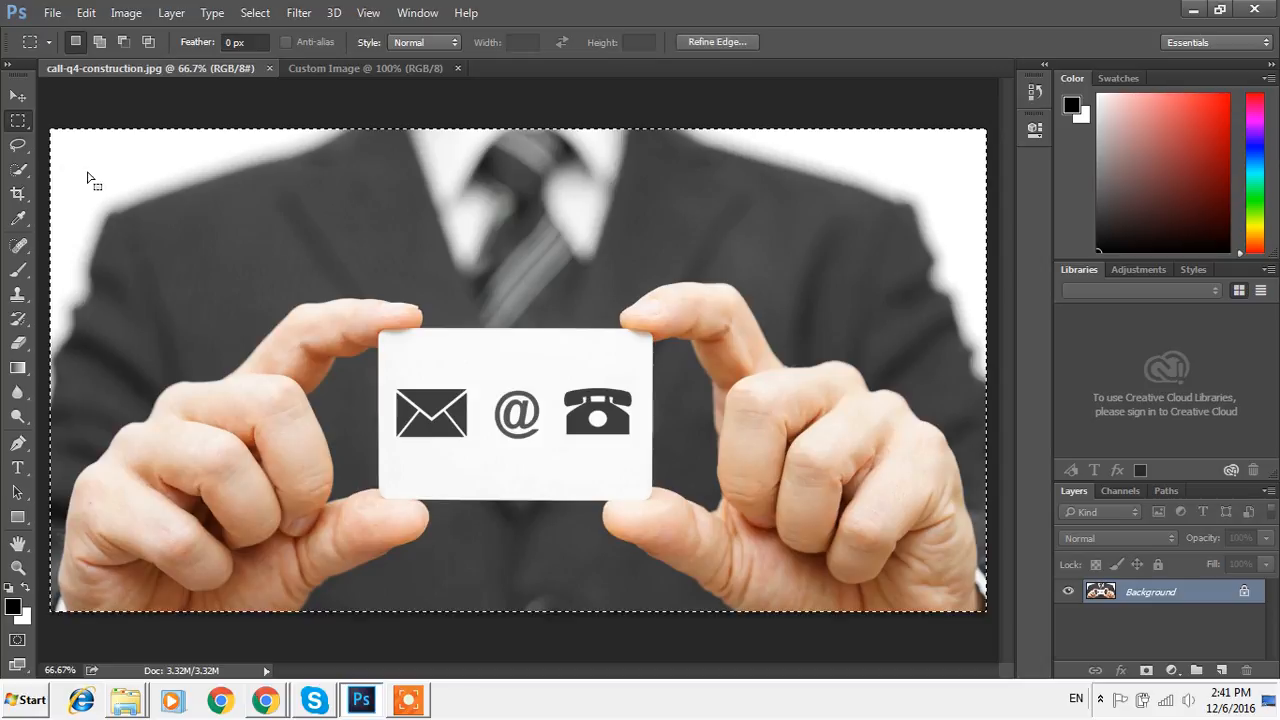
{"action": "left_click", "coordinate": [326, 68]}
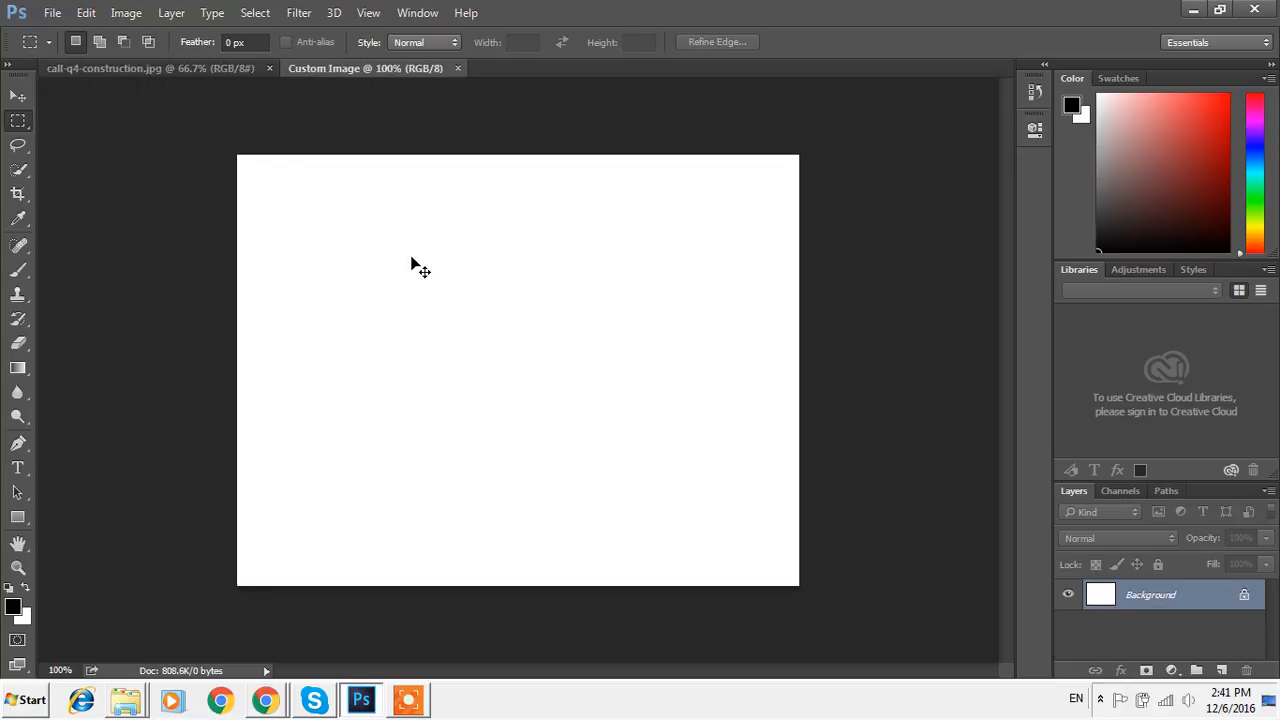
{"action": "key", "text": "ctrl+v"}
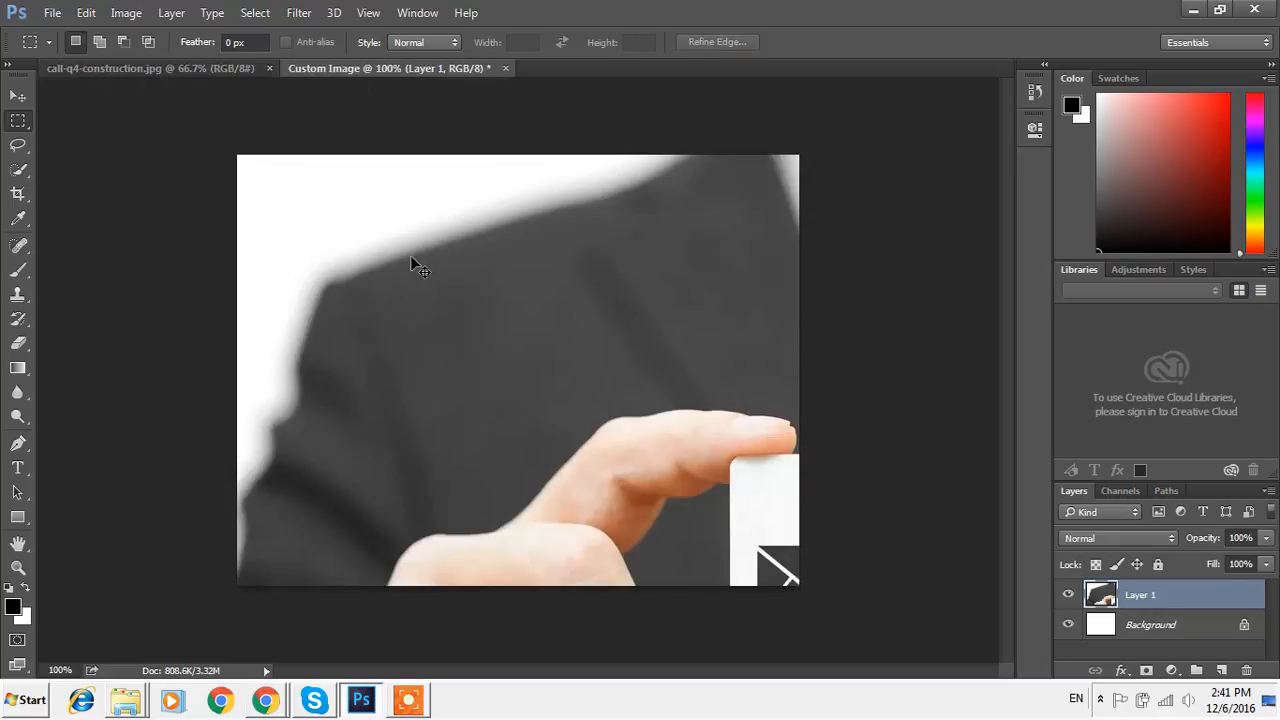
- Center the pasted layer vertically and horizontally on the entire canvas, and deselect
{"action": "key", "text": "ctrl+a"}
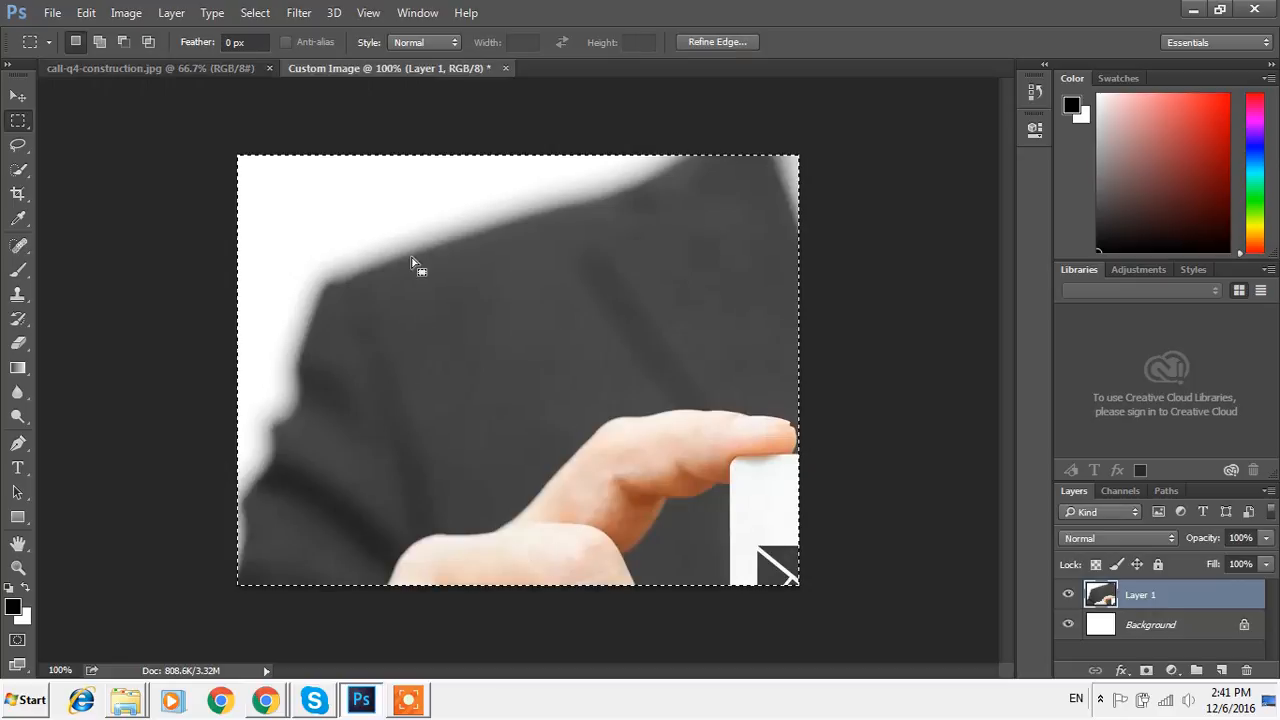
{"action": "left_click", "coordinate": [18, 100]}
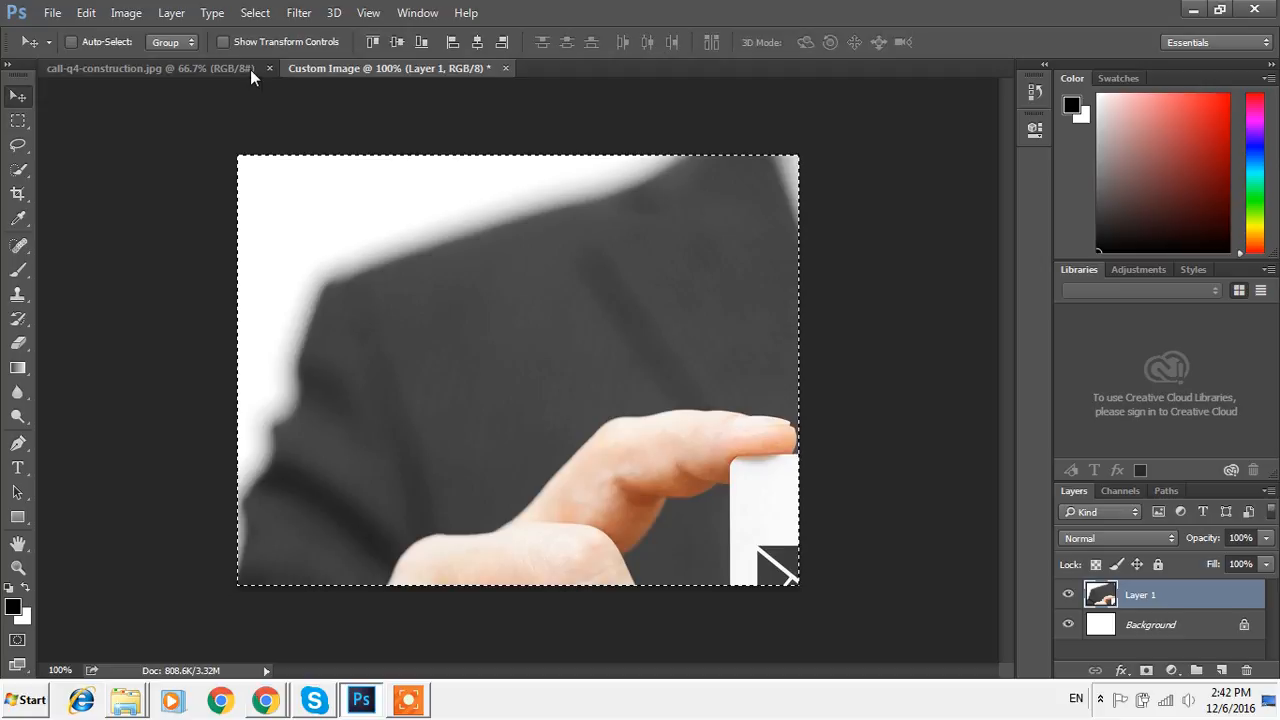
{"action": "left_click", "coordinate": [392, 43]}
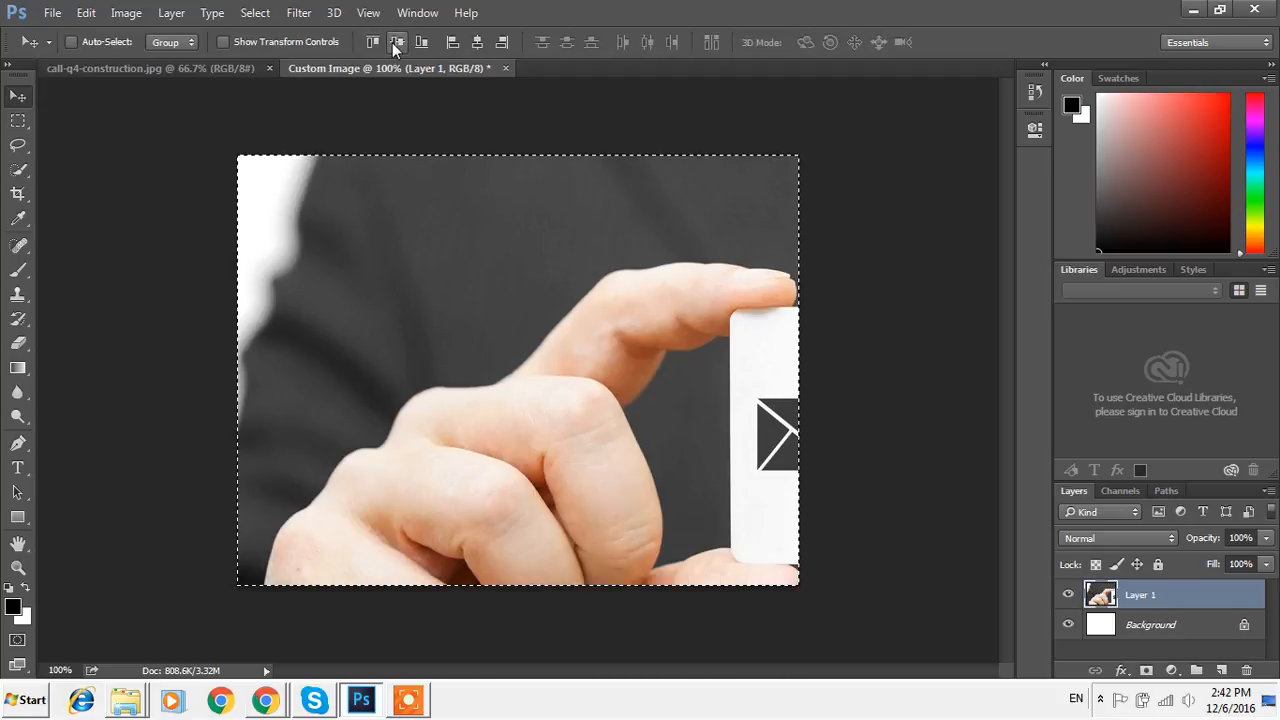
{"action": "left_click", "coordinate": [476, 44]}
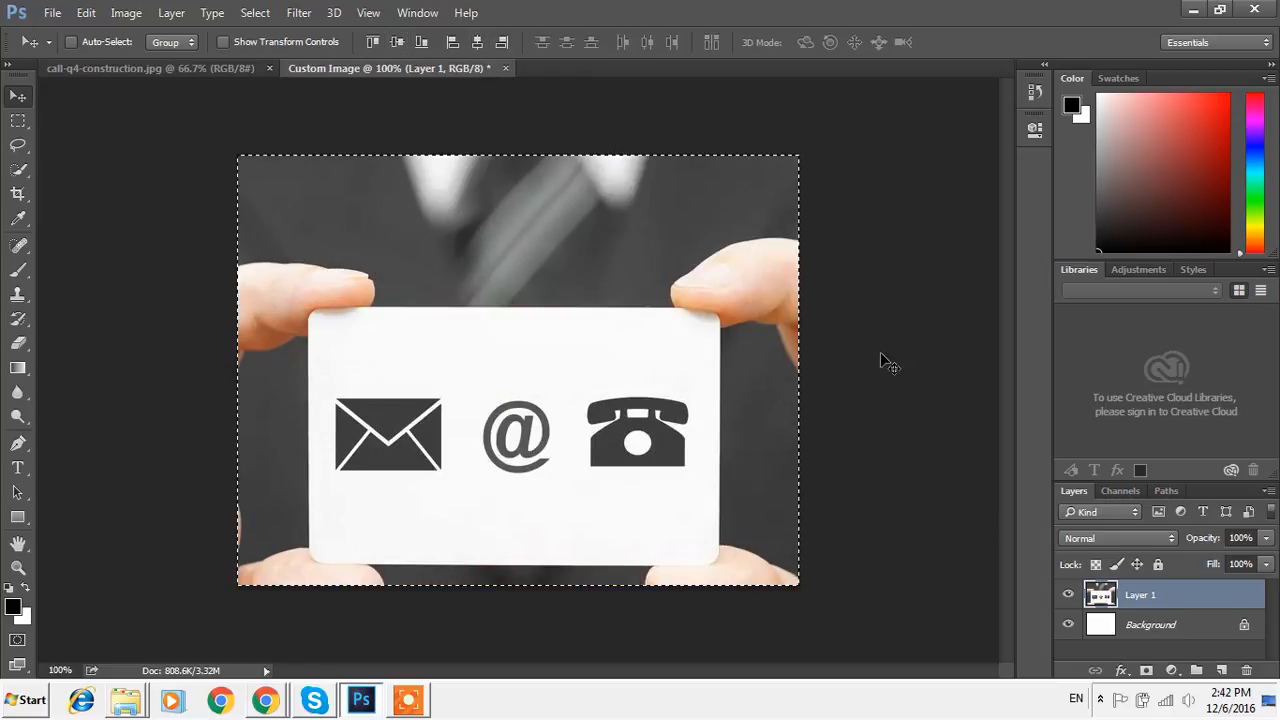
{"action": "key", "text": "ctrl+d"}
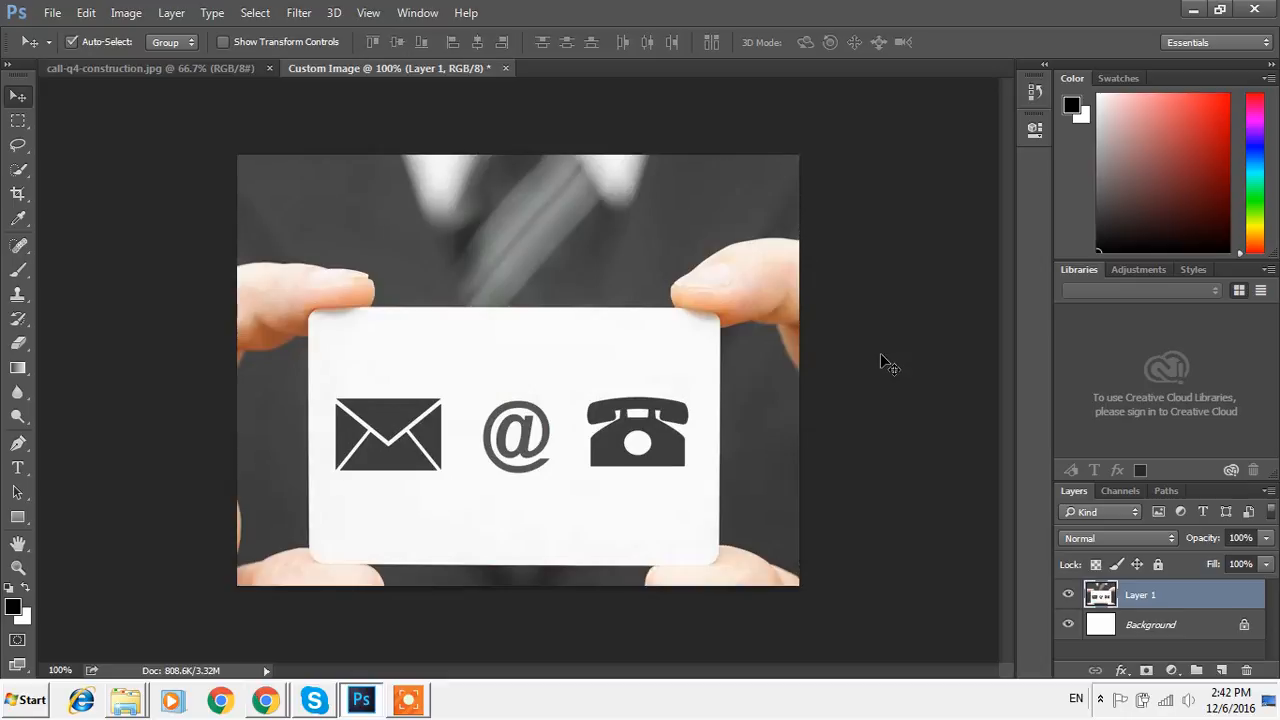
- Free-transform the pasted layer with width and height linked, trying 80%, 70% and 50% before scaling it to 60% and committing
{"action": "key", "text": "ctrl+t"}
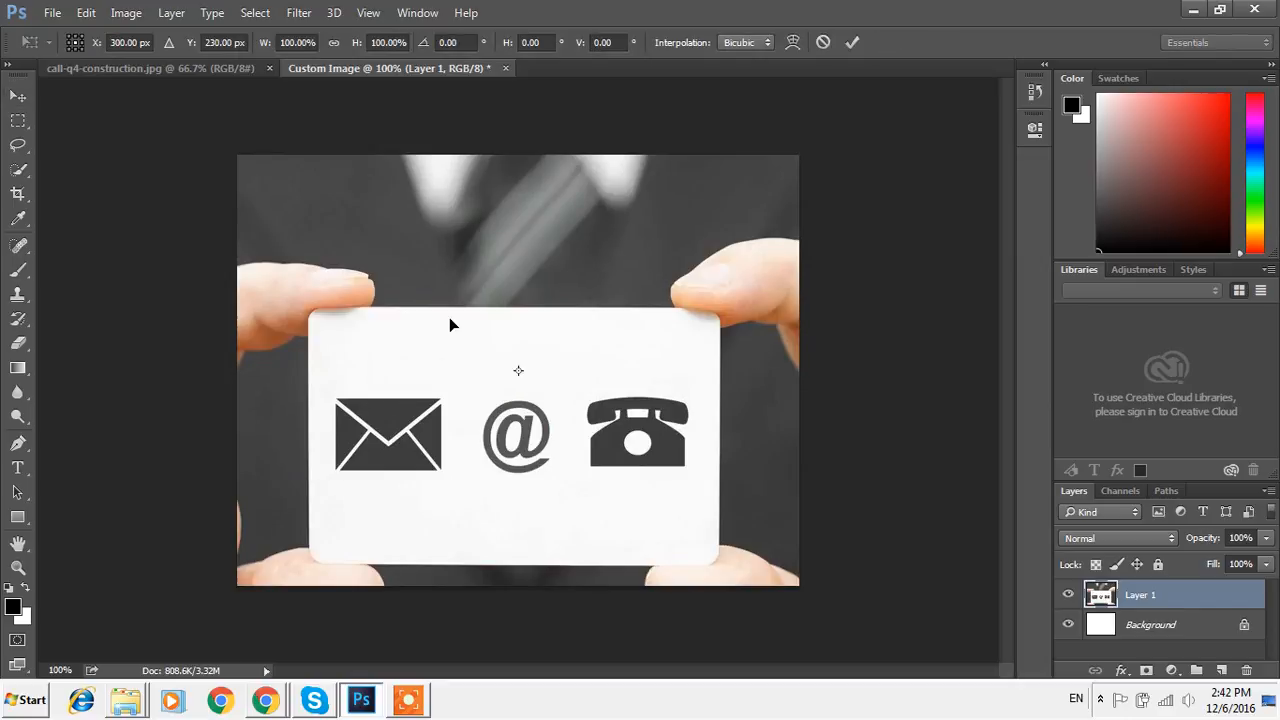
{"action": "left_click", "coordinate": [335, 43]}
{"action": "left_click", "coordinate": [373, 43]}
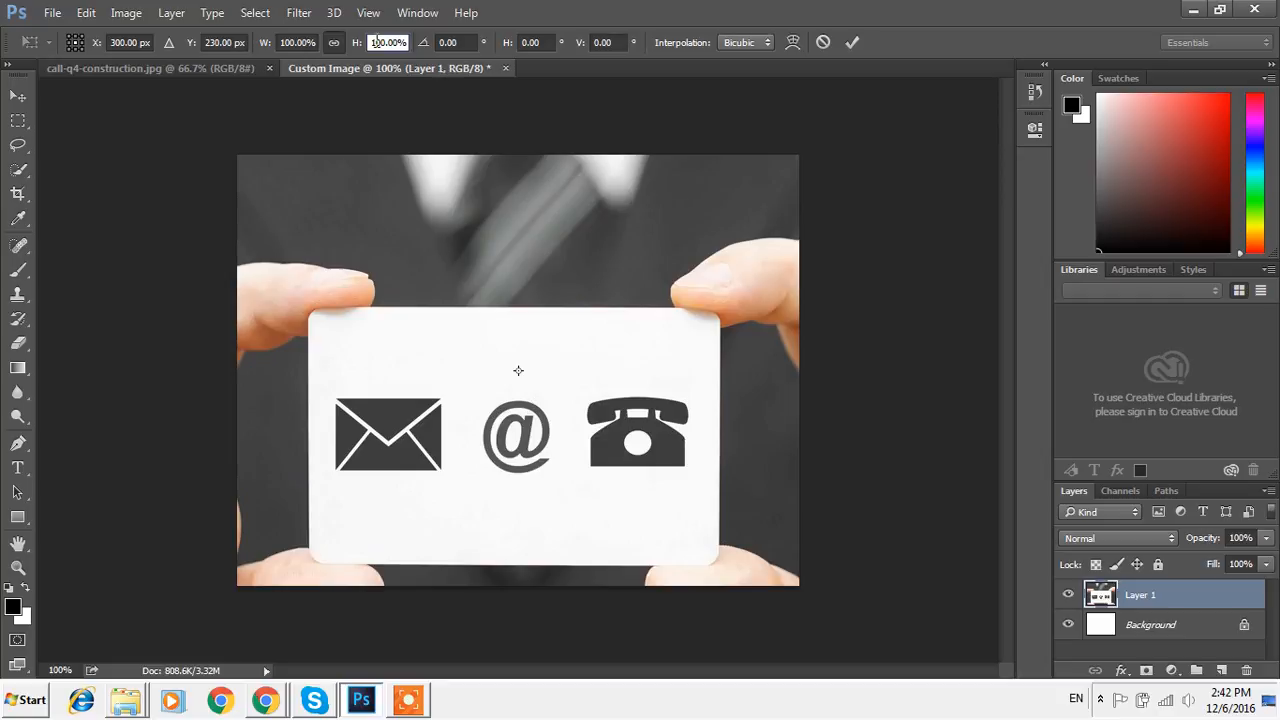
{"action": "type", "text": "80"}
{"action": "key", "text": "Return"}
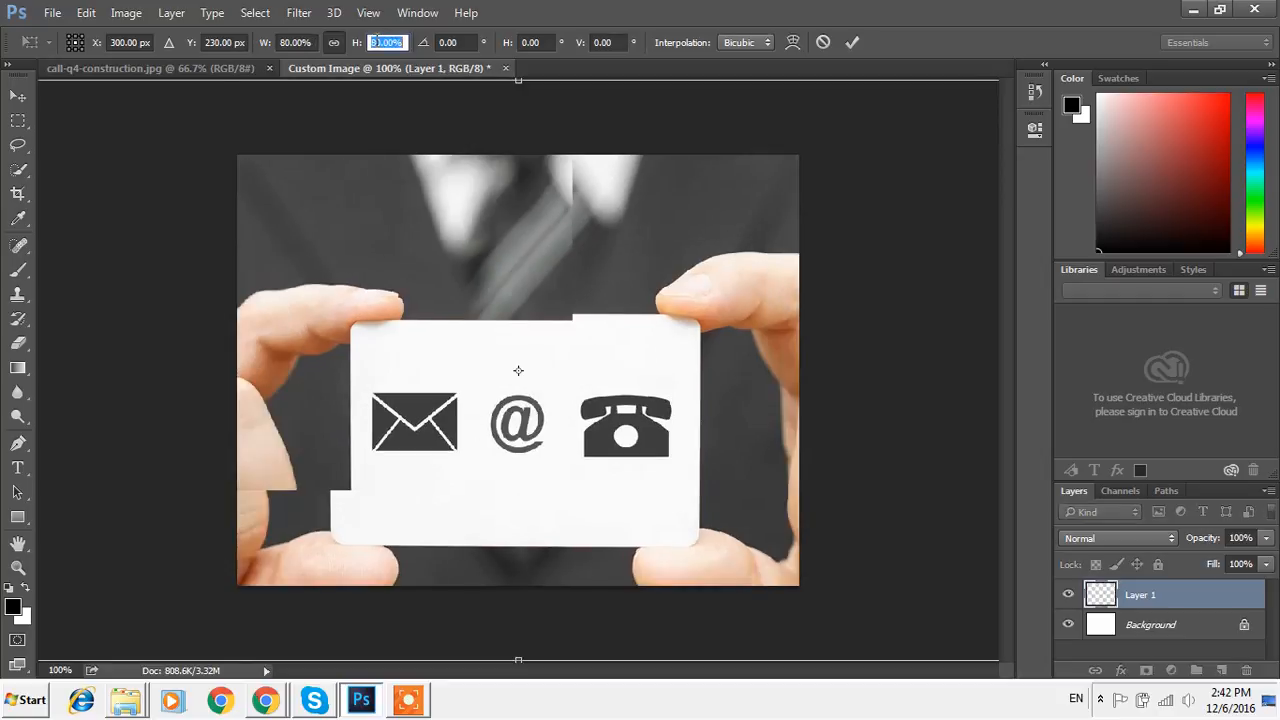
{"action": "type", "text": "70"}
{"action": "key", "text": "Return"}
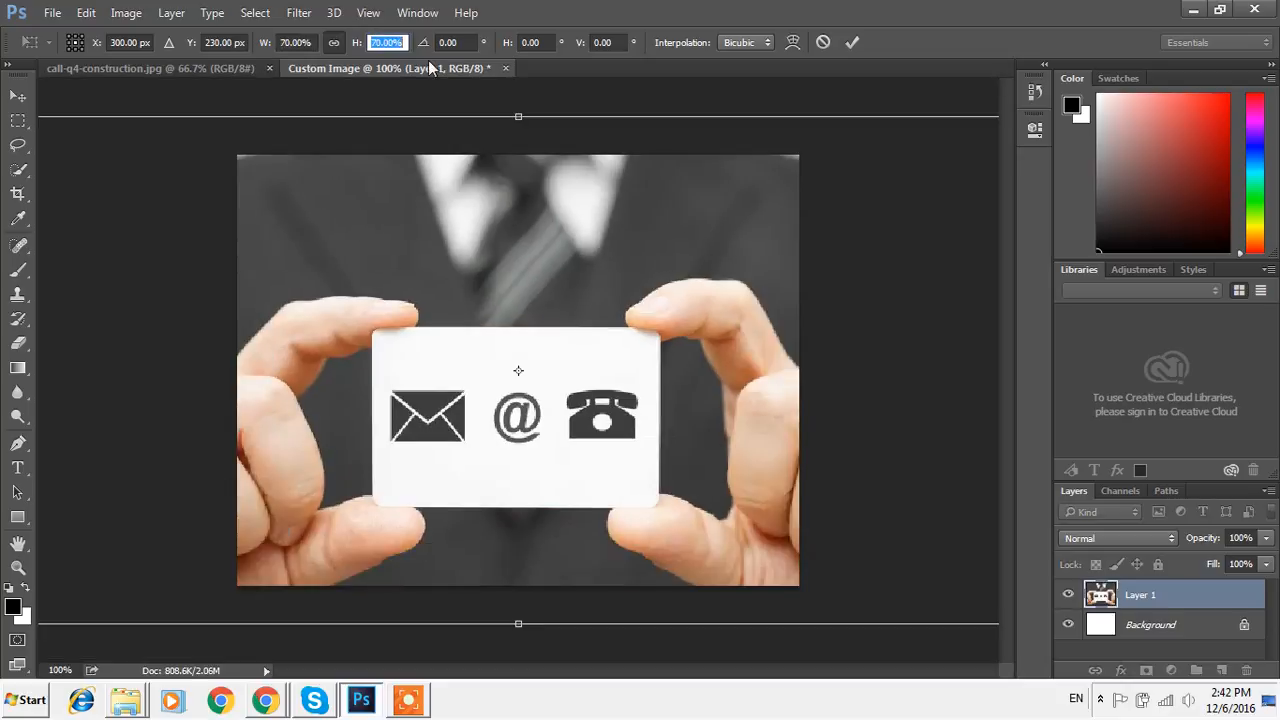
{"action": "type", "text": "50"}
{"action": "key", "text": "Return"}
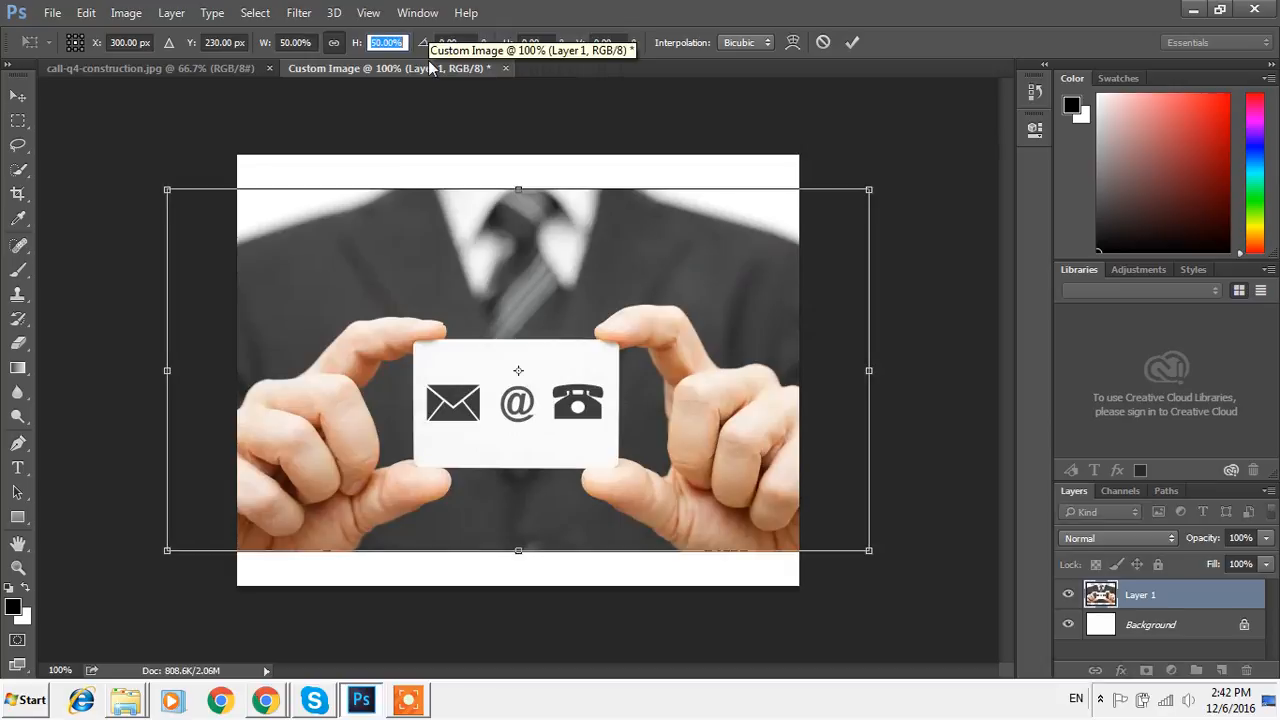
{"action": "type", "text": "60"}
{"action": "key", "text": "Return"}
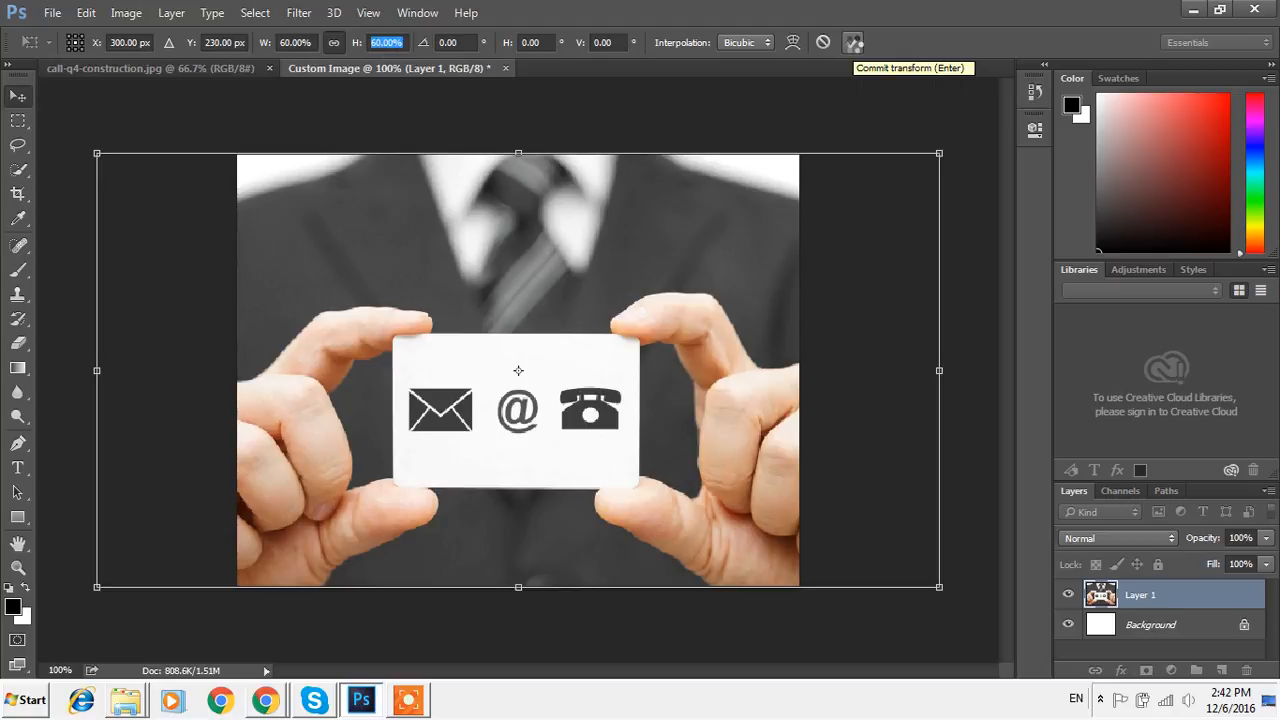
{"action": "left_click", "coordinate": [853, 42]}
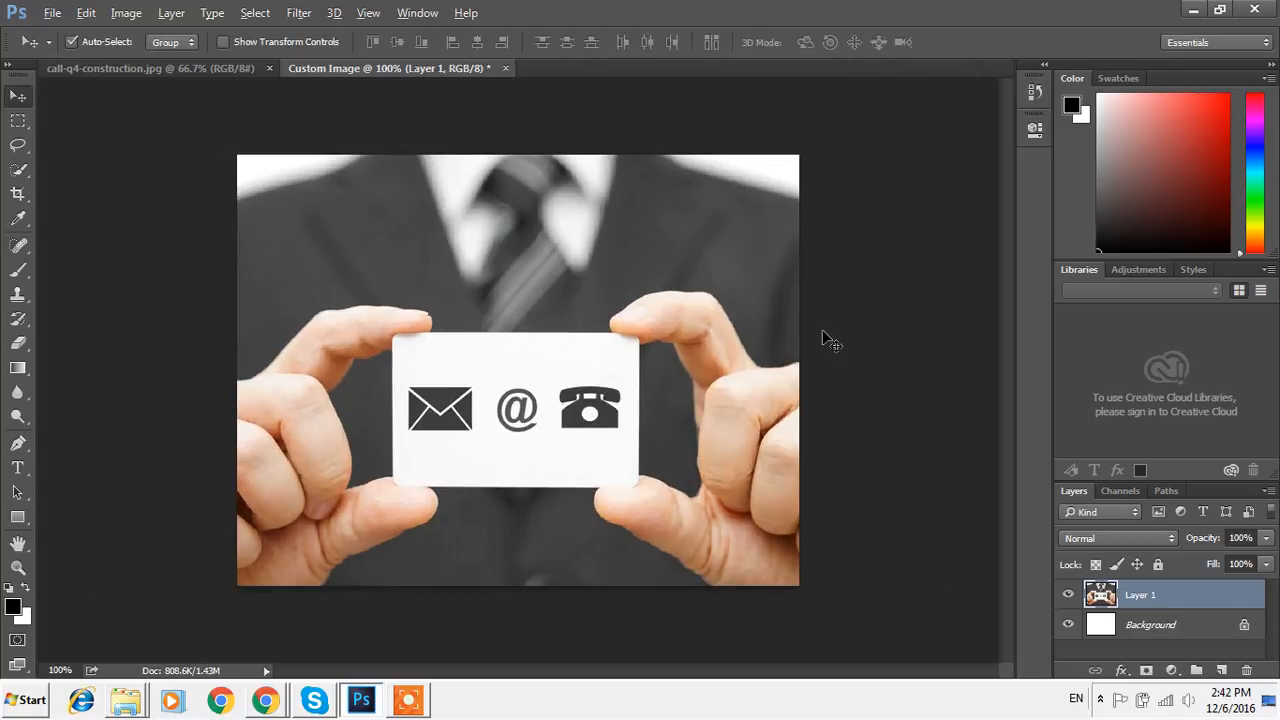
- Start a Save for Web export, compare the Optimized and 4-Up previews, and choose JPEG as the format
{"action": "key", "text": "ctrl+alt+shift+s"}
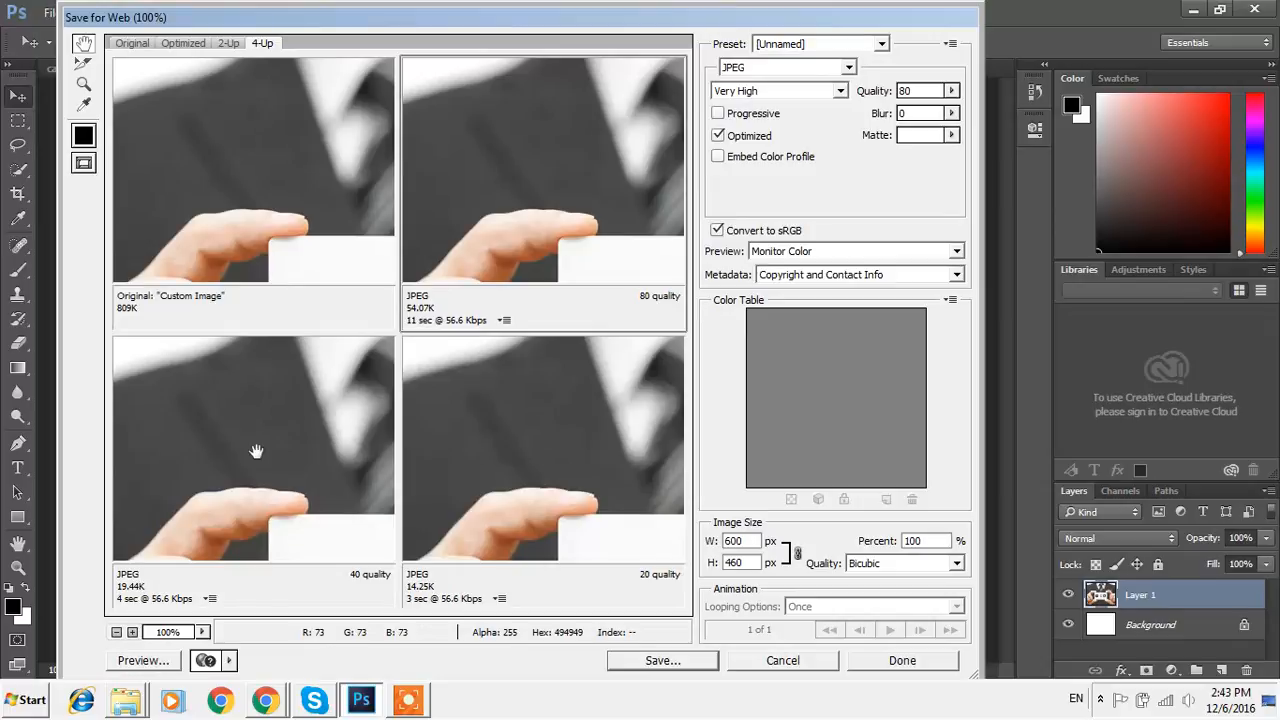
{"action": "left_click", "coordinate": [183, 43]}
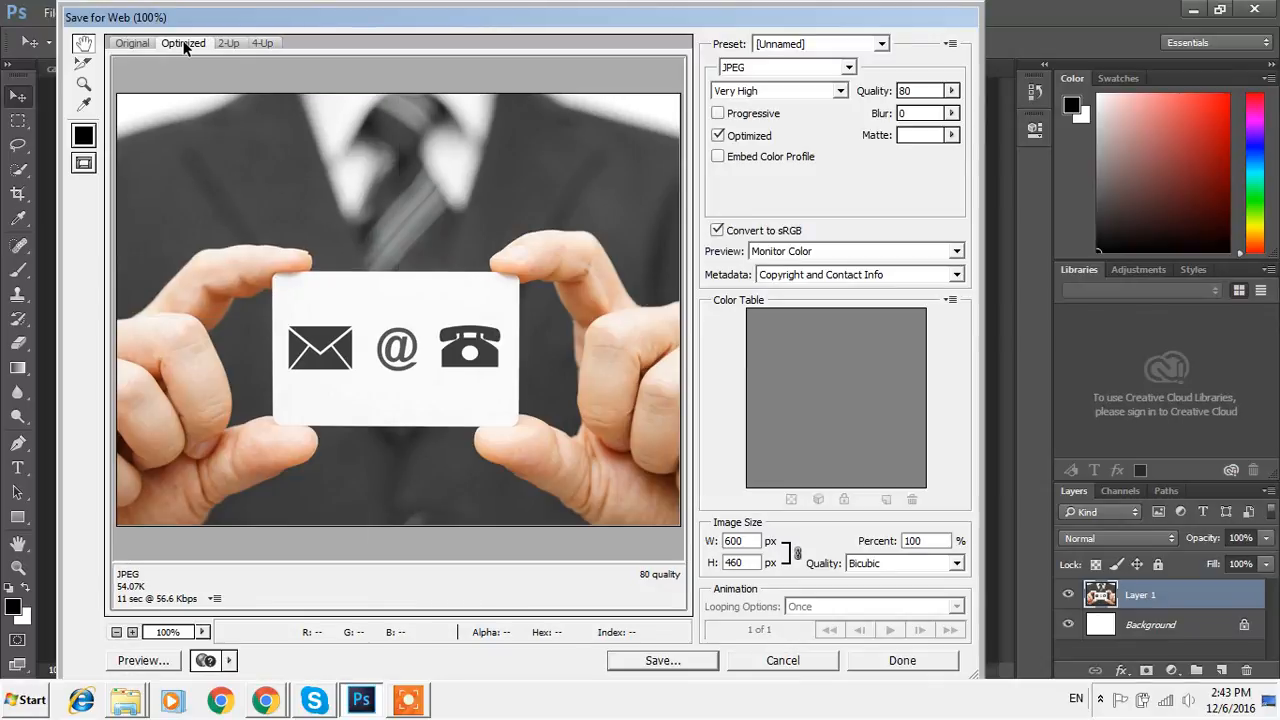
{"action": "left_click", "coordinate": [262, 44]}
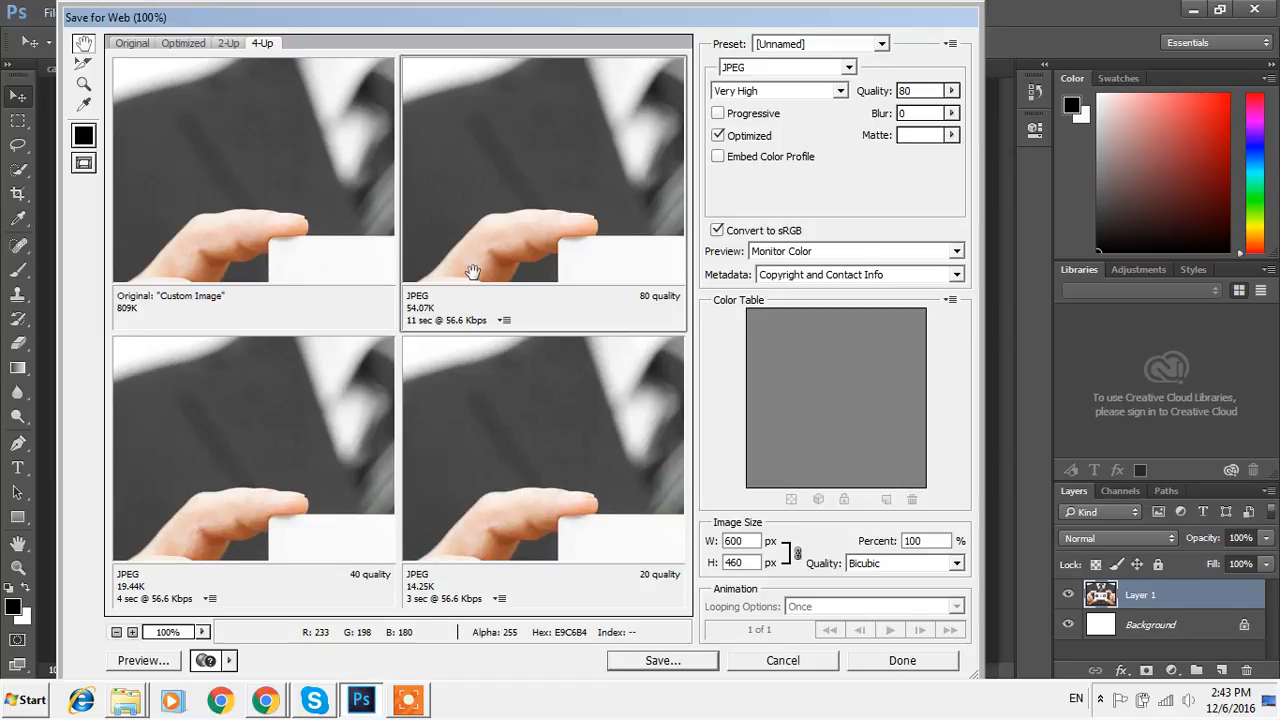
{"action": "left_click", "coordinate": [840, 67]}
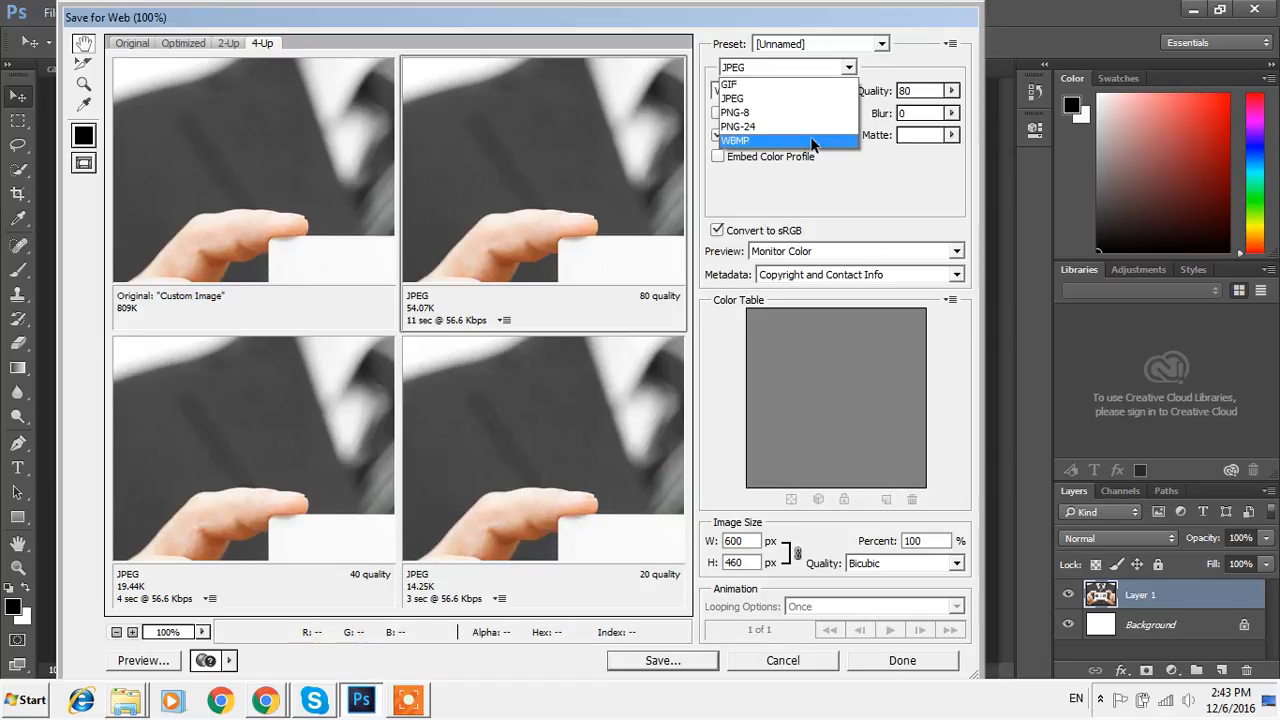
{"action": "left_click", "coordinate": [755, 99]}
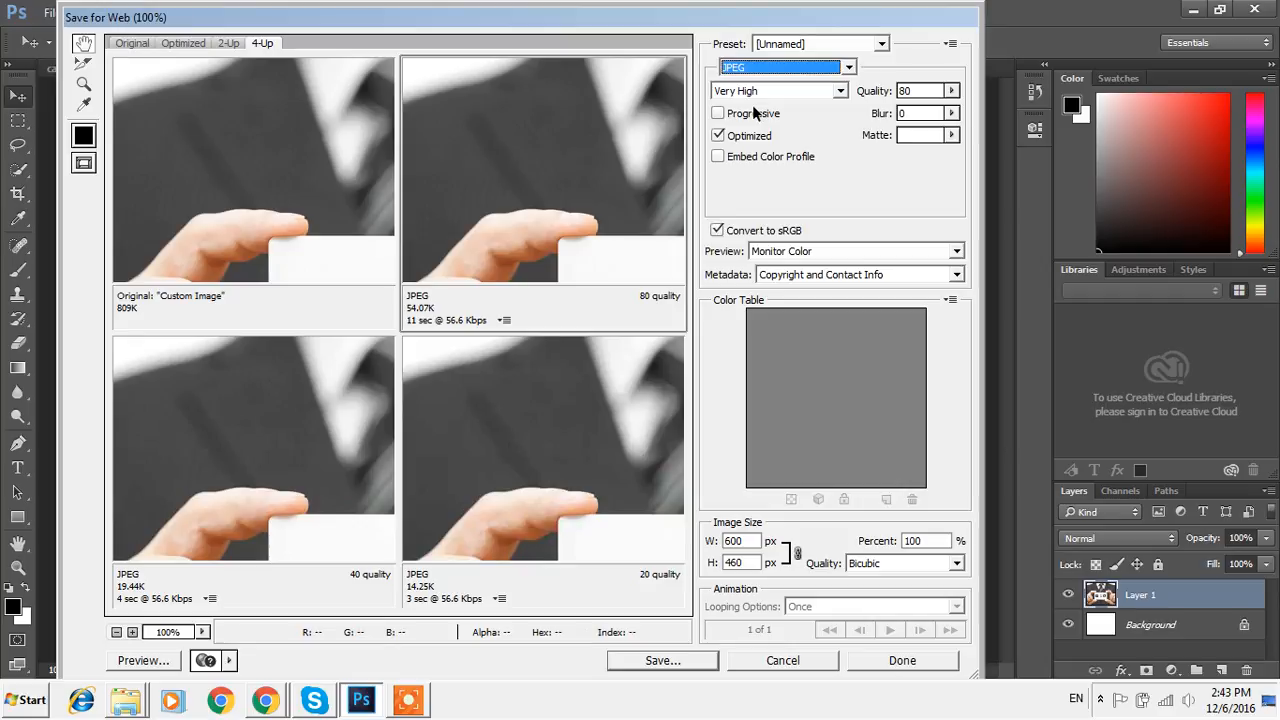
- Set the JPEG quality to Maximum, check the 600 × 460 px image size, and save the export to the Desktop as Custom-Image
{"action": "left_click", "coordinate": [757, 92]}
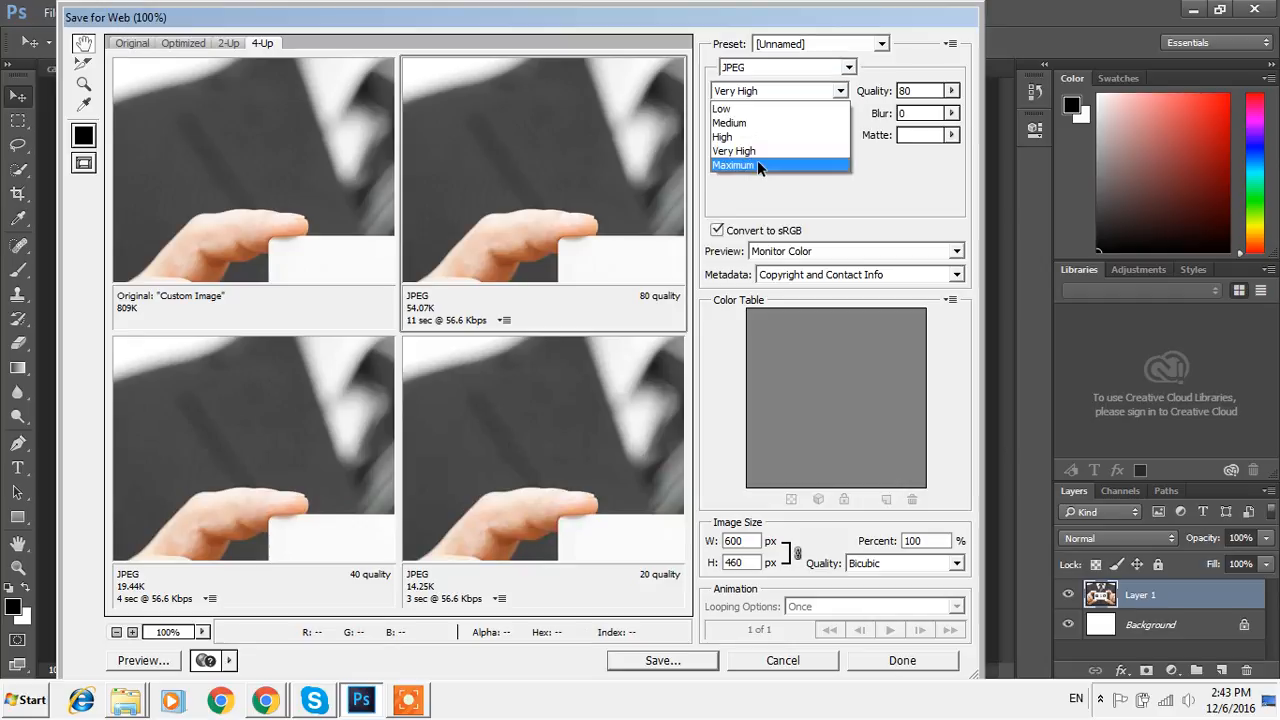
{"action": "left_click", "coordinate": [758, 165]}
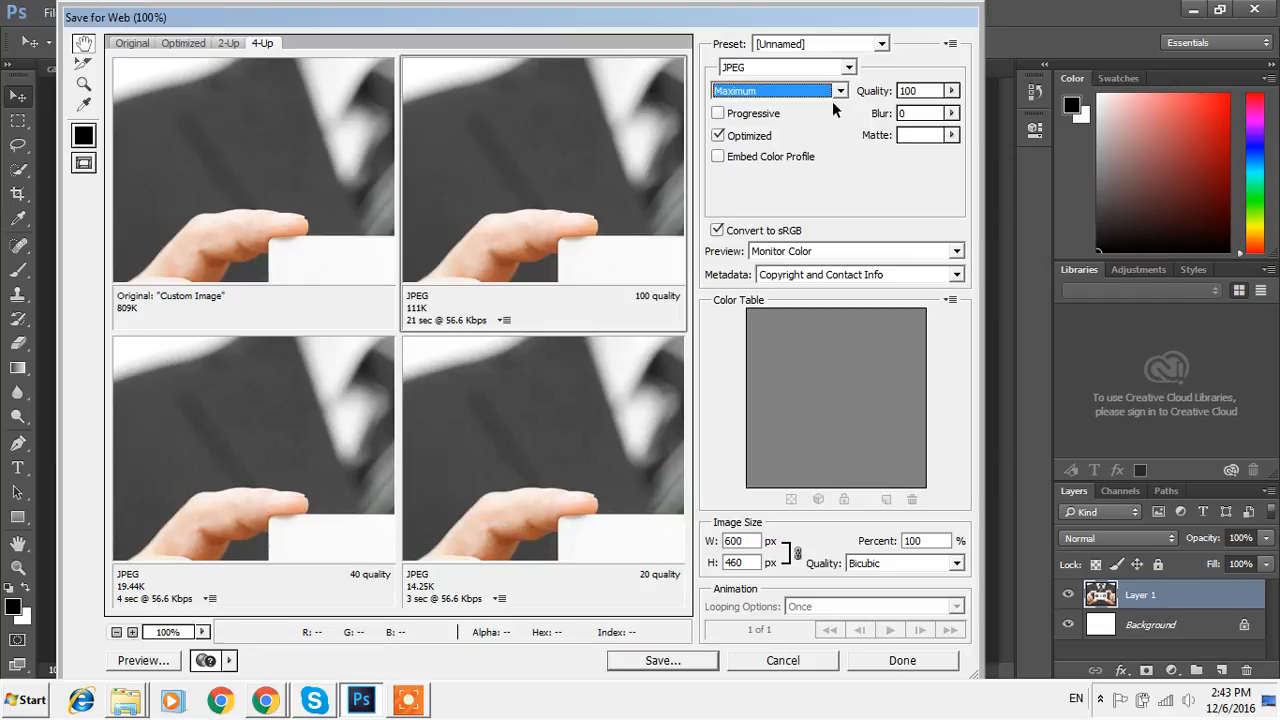
{"action": "left_click", "coordinate": [736, 541]}
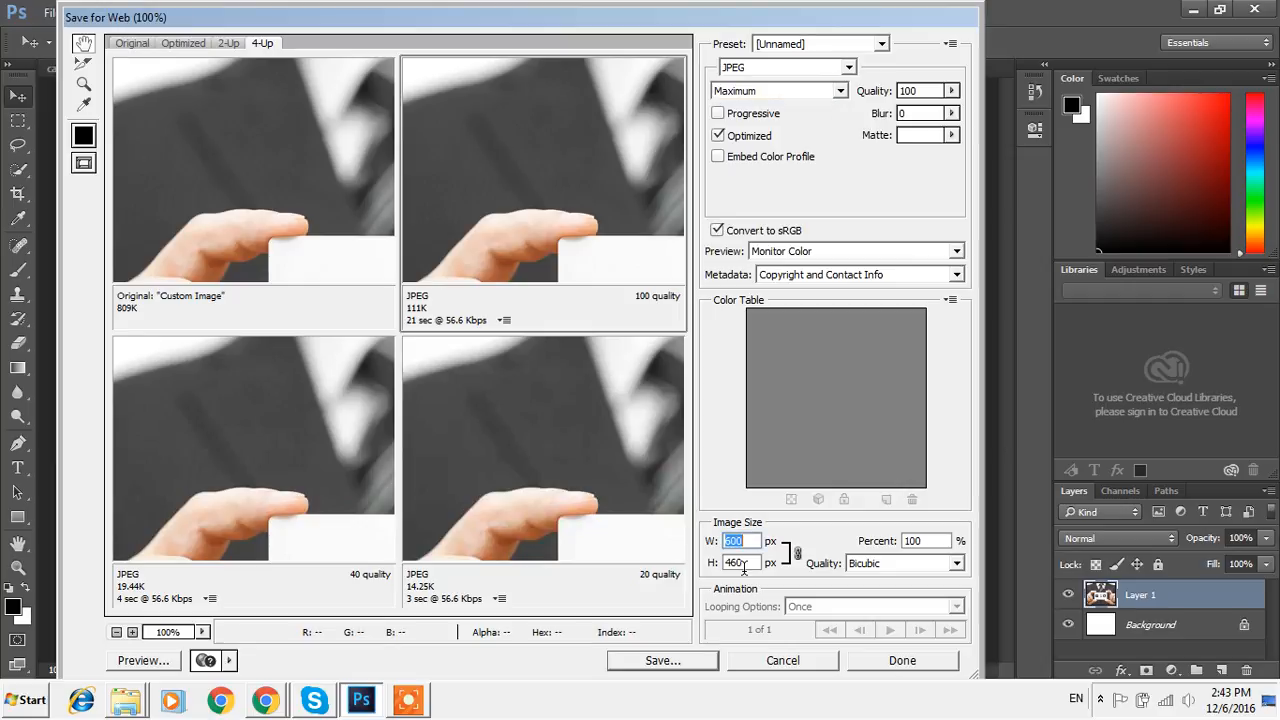
{"action": "left_click", "coordinate": [743, 564]}
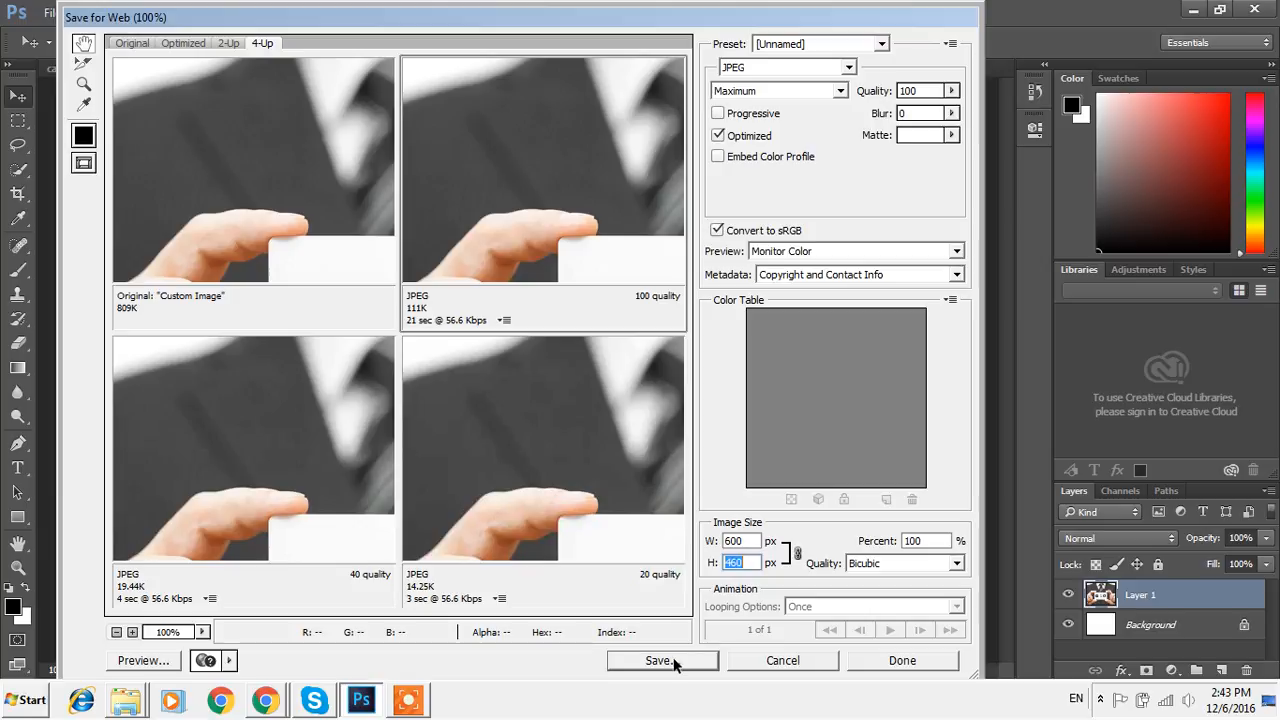
{"action": "left_click", "coordinate": [672, 661]}
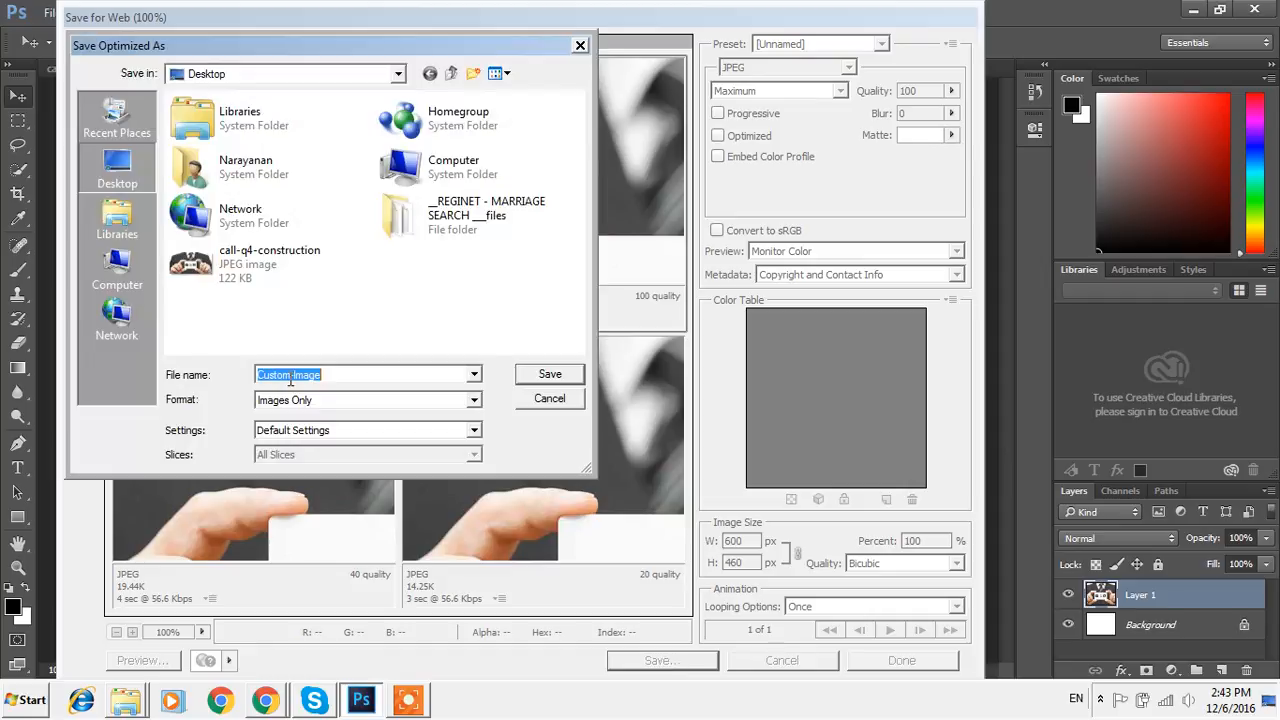
{"action": "left_click", "coordinate": [541, 378]}
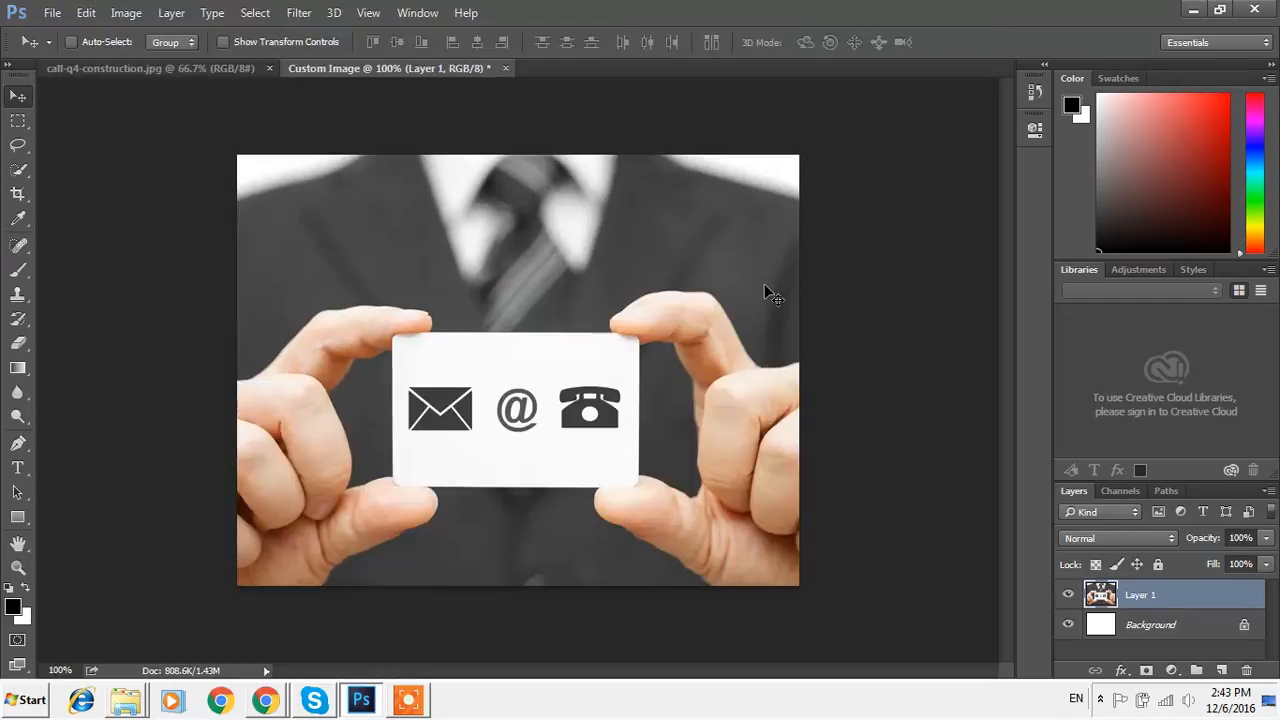
- Minimize Photoshop, skim the written instructions in the Word Online document, and minimize the browser to reach the desktop
{"action": "left_click", "coordinate": [1194, 10]}
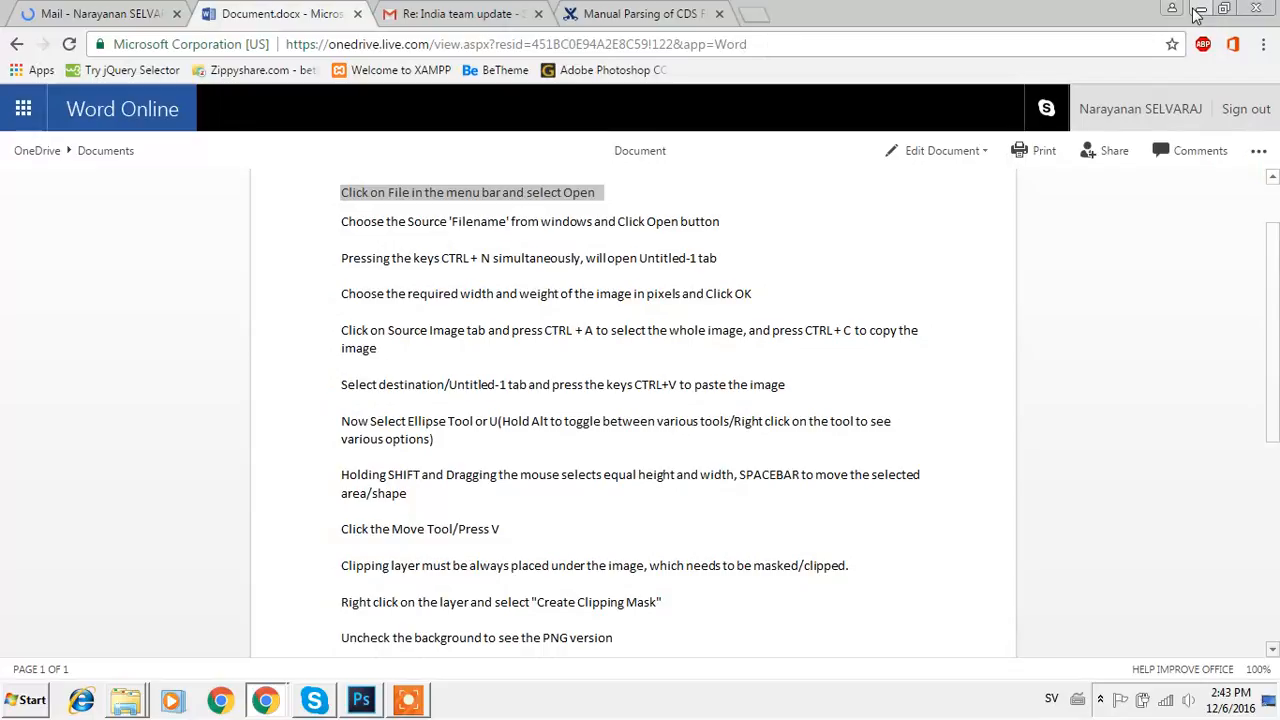
{"action": "scroll", "coordinate": [516, 585], "scroll_direction": "down", "scroll_amount": 1}
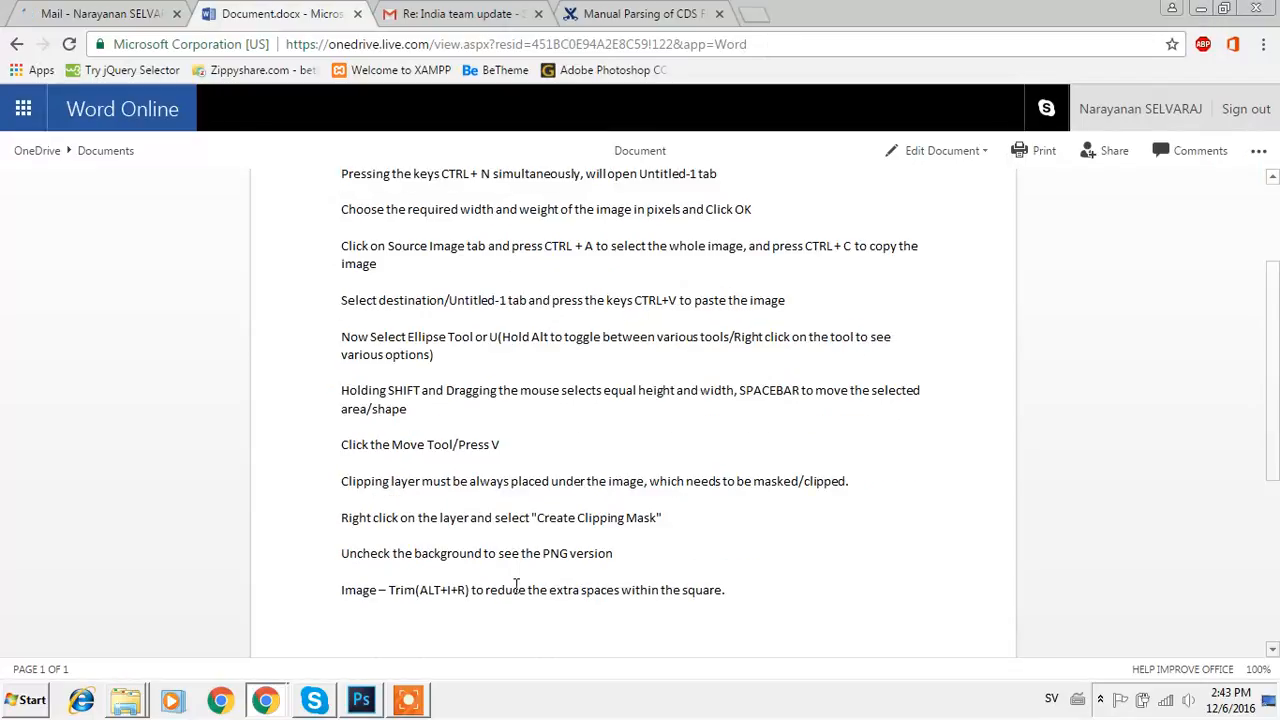
{"action": "scroll", "coordinate": [516, 585], "scroll_direction": "down", "scroll_amount": 1}
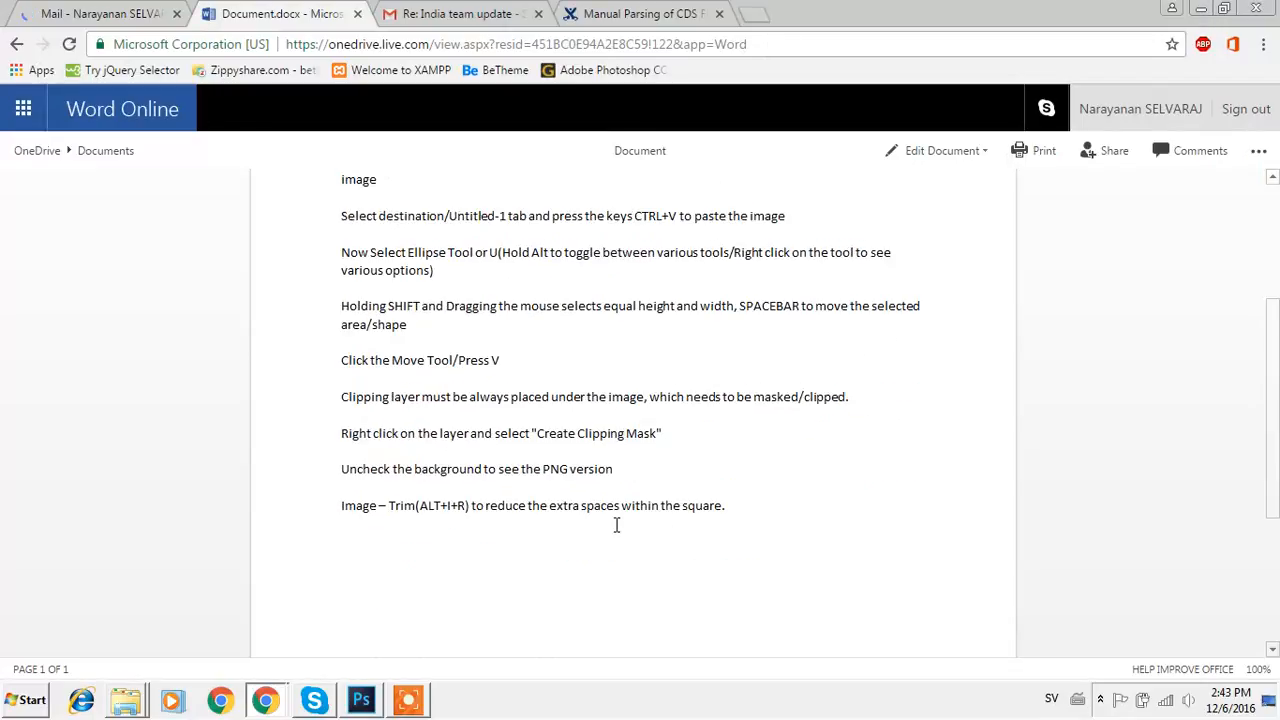
{"action": "scroll", "coordinate": [616, 525], "scroll_direction": "up", "scroll_amount": 2}
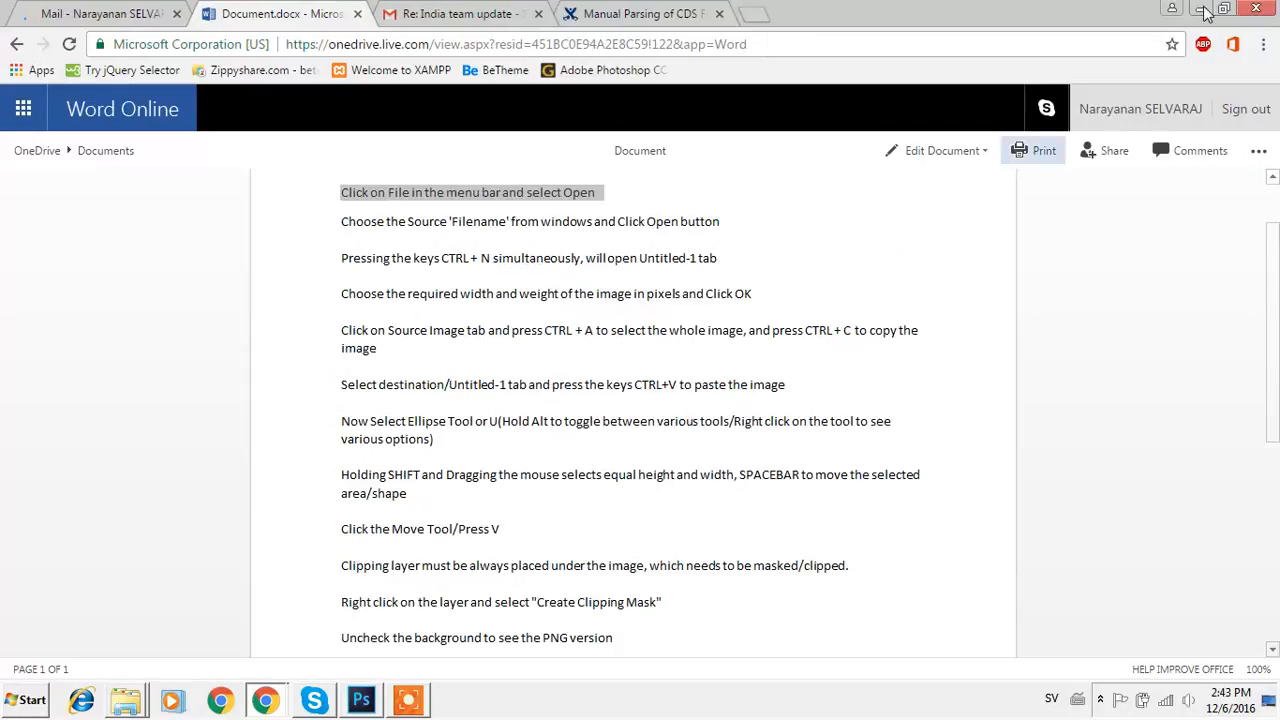
{"action": "left_click", "coordinate": [1202, 9]}
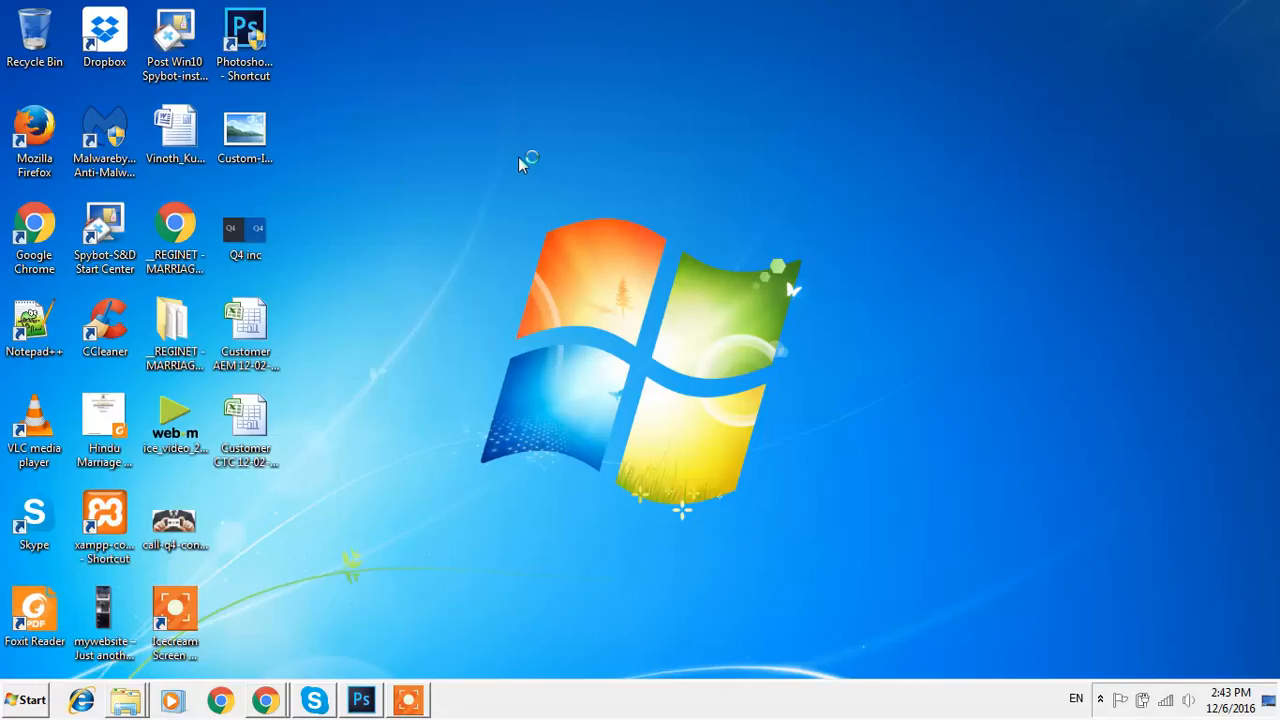
- View the exported Custom-Image file from the desktop in Windows Photo Viewer, and close the viewer
{"action": "left_click", "coordinate": [257, 140]}
{"action": "double_click", "coordinate": [257, 140]}
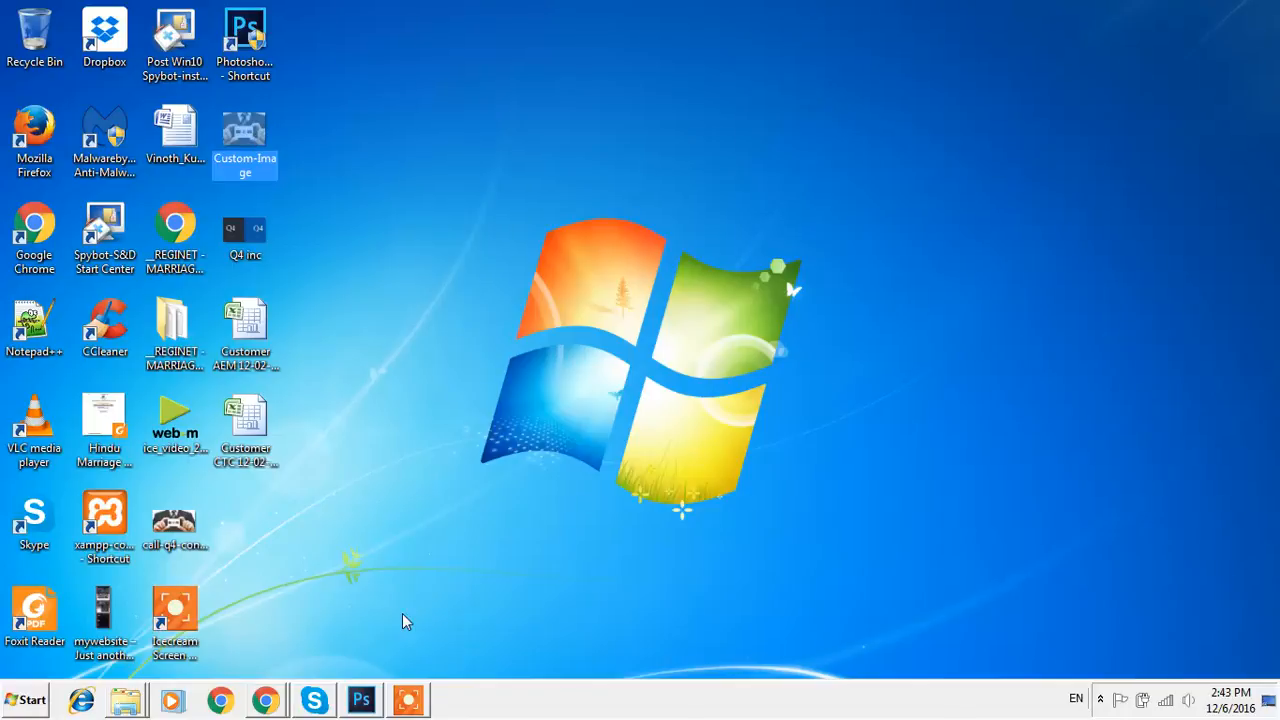
{"action": "left_click", "coordinate": [409, 700]}
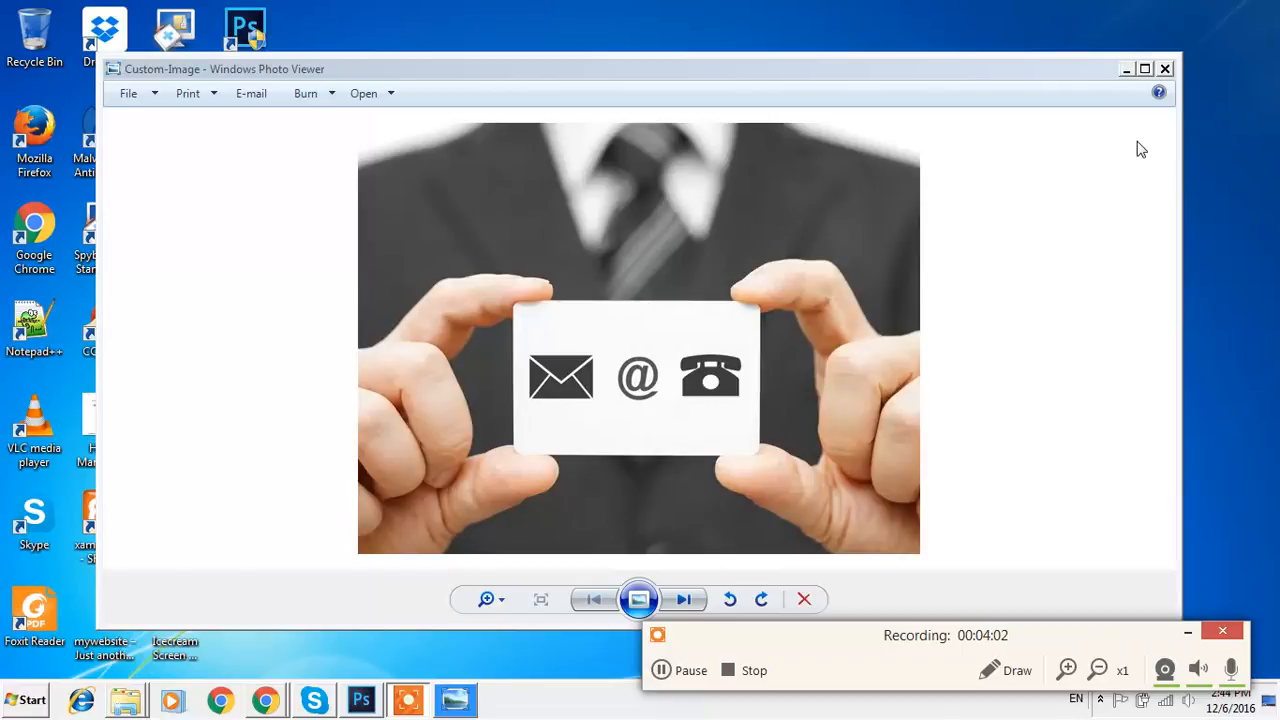
{"action": "left_click", "coordinate": [1166, 70]}
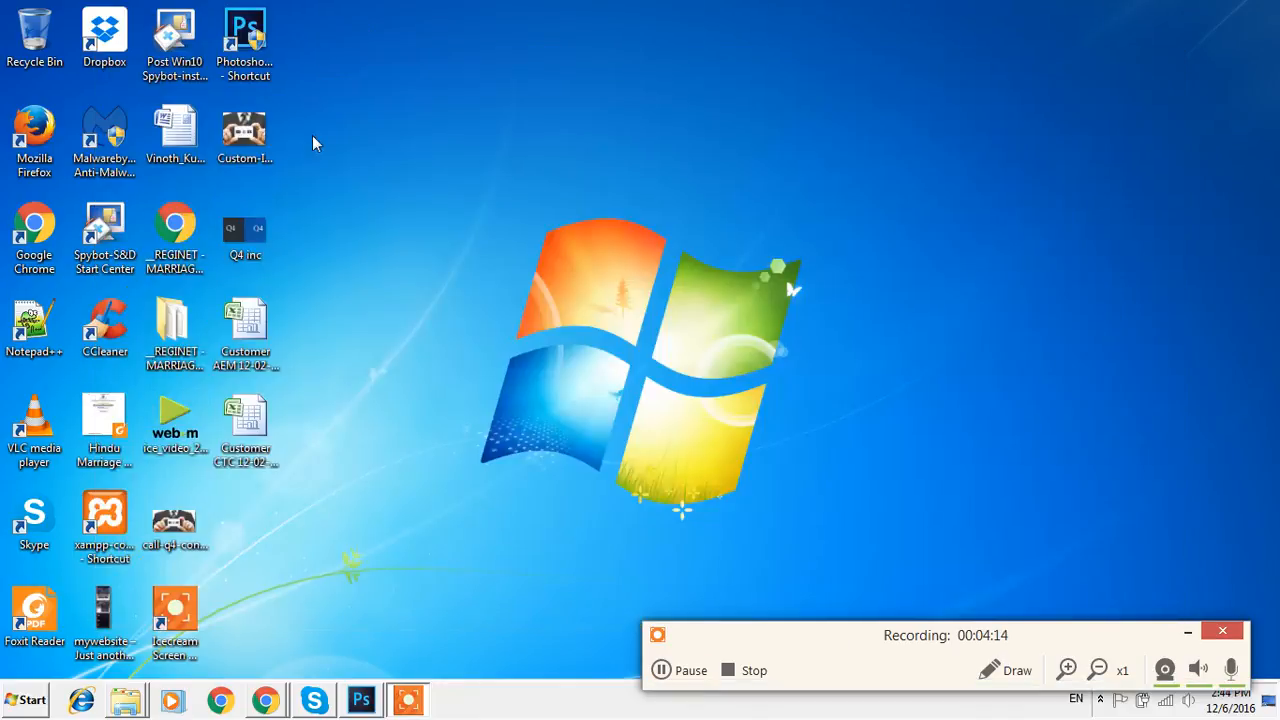
- Open the properties of the Custom-Image file on the desktop and check its image dimensions in the file details
{"action": "left_click", "coordinate": [262, 131]}
{"action": "double_click", "coordinate": [262, 127]}
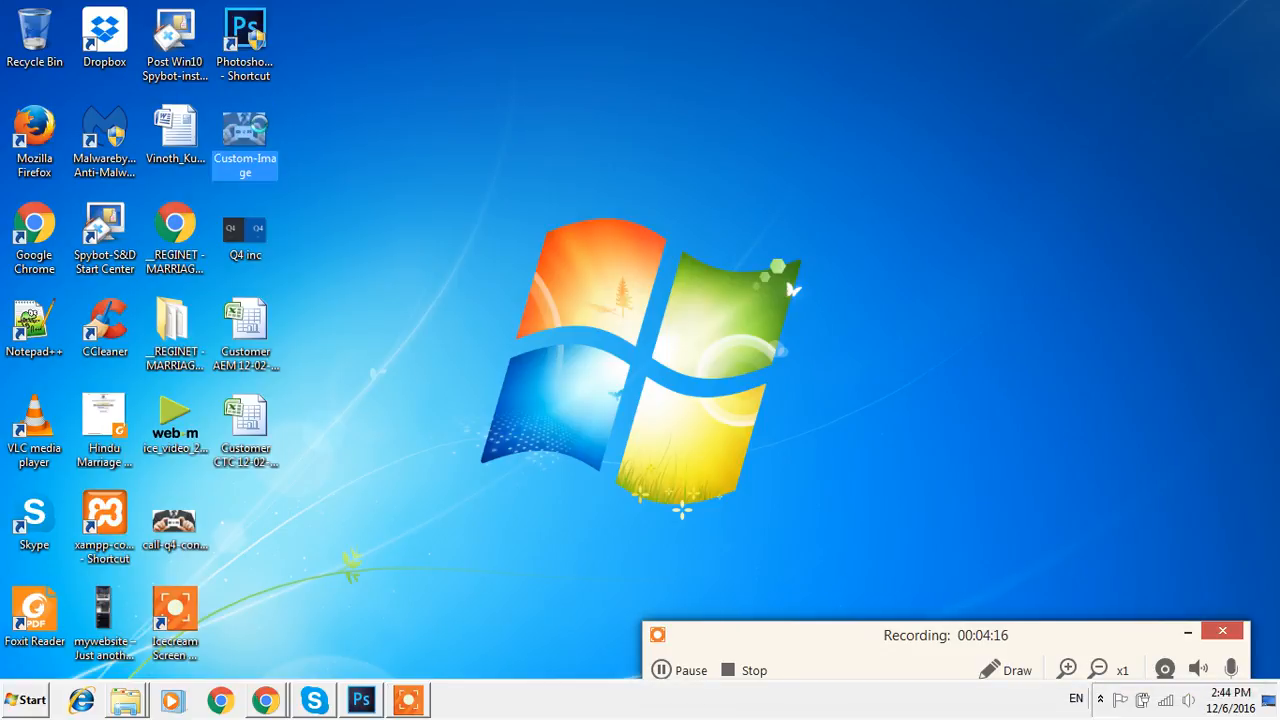
{"action": "right_click", "coordinate": [262, 126]}
{"action": "left_click", "coordinate": [378, 578]}
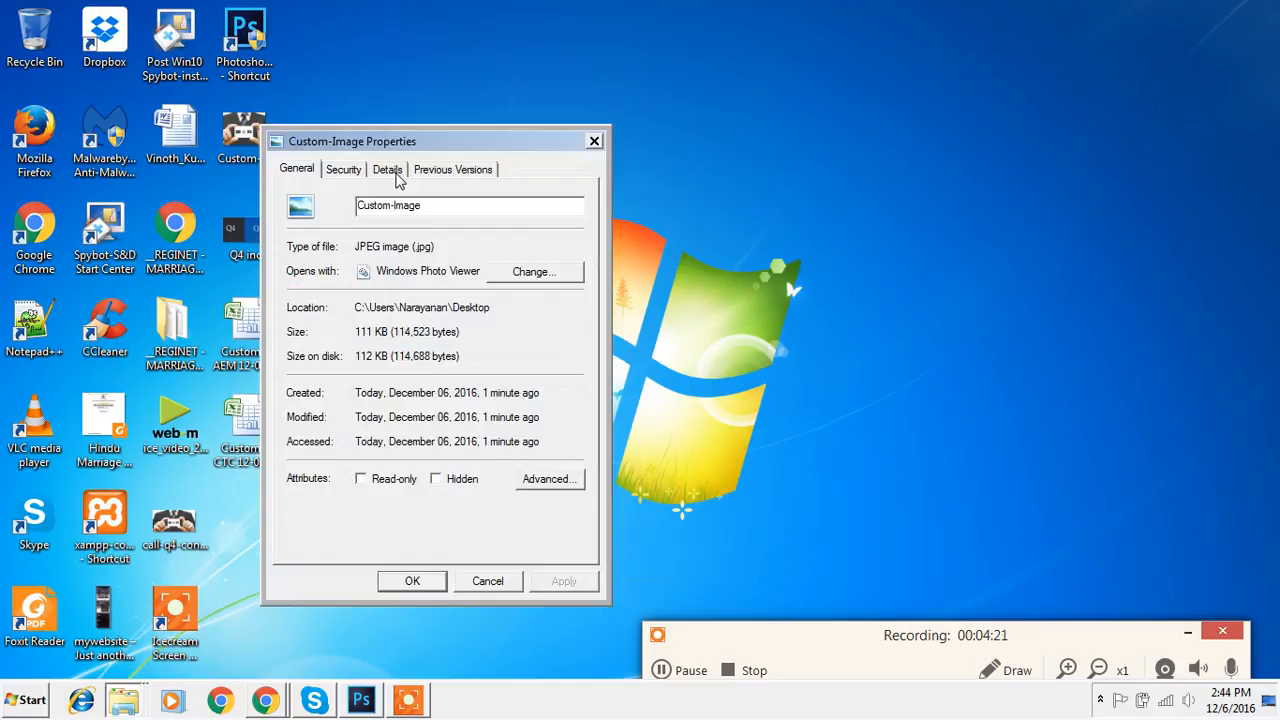
{"action": "left_click", "coordinate": [397, 176]}
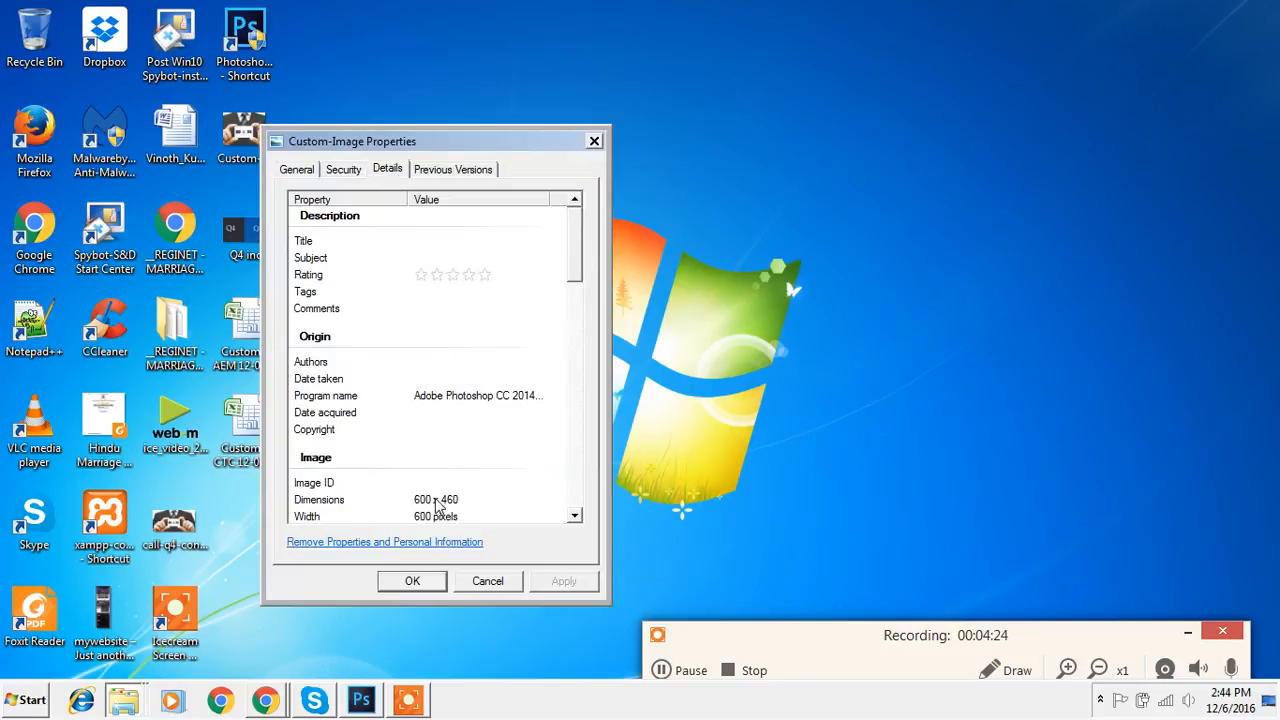
{"action": "scroll", "coordinate": [437, 507], "scroll_direction": "down", "scroll_amount": 1}
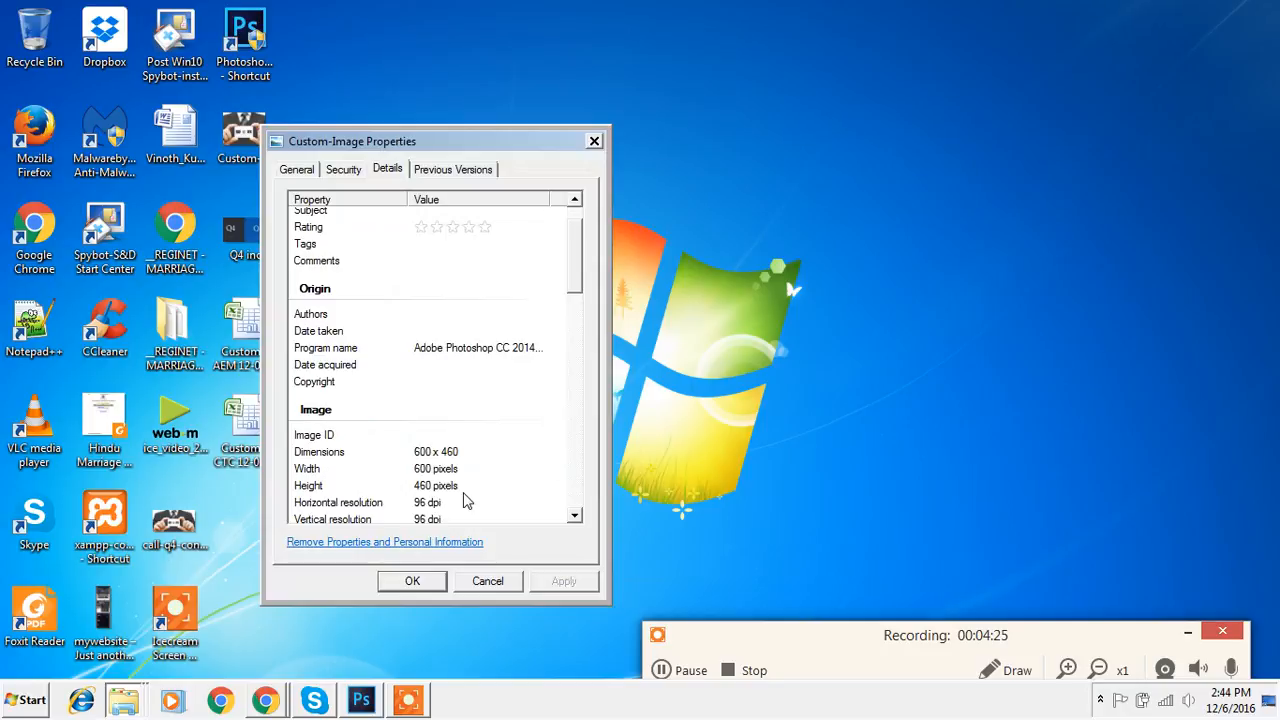